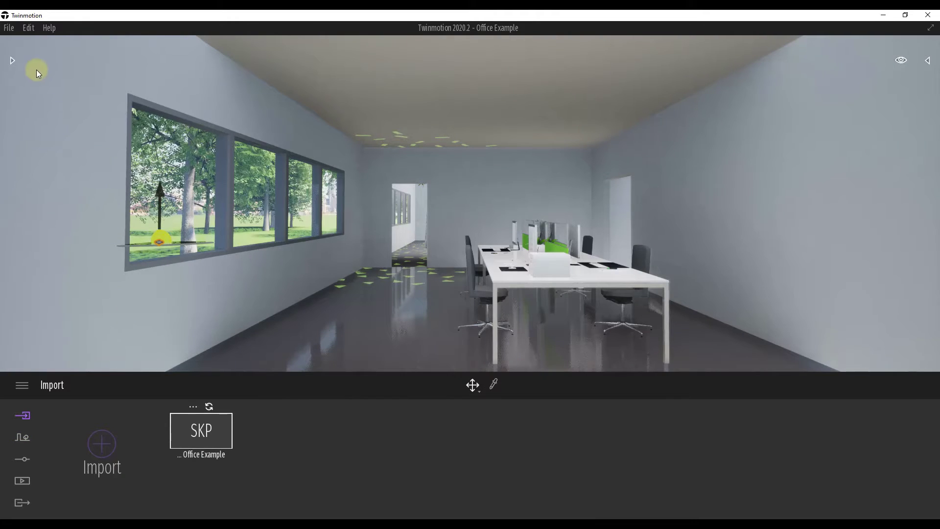
- Browse the rotating door models in the Objects > Doors category of the library
{"action": "left_click", "coordinate": [13, 61]}
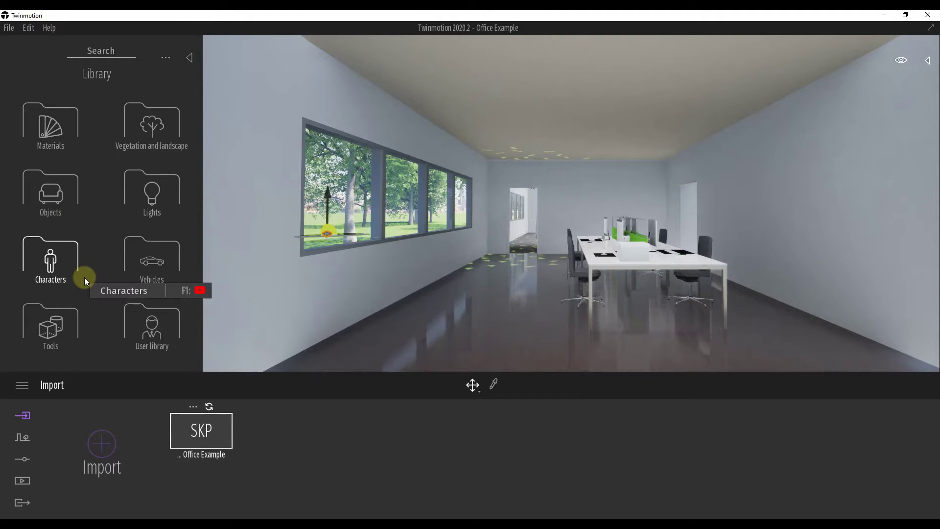
{"action": "left_click", "coordinate": [60, 201]}
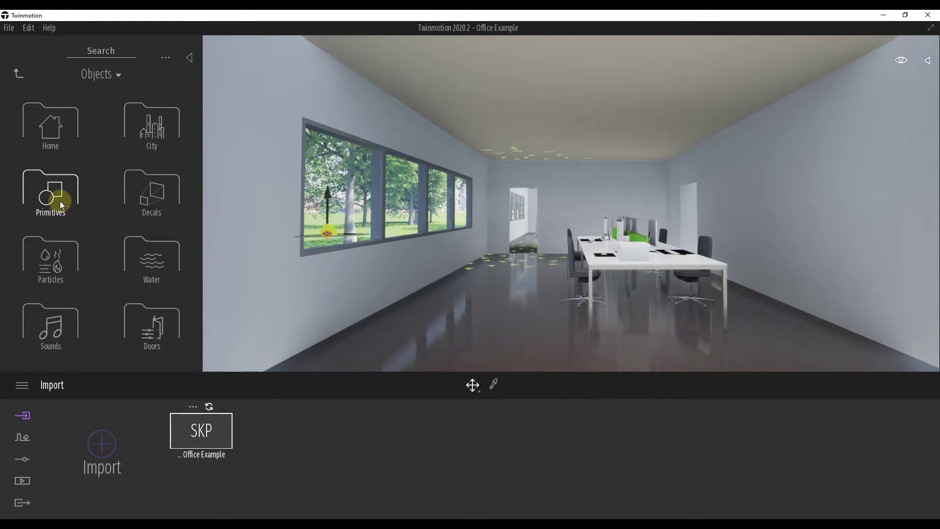
{"action": "left_click", "coordinate": [162, 333]}
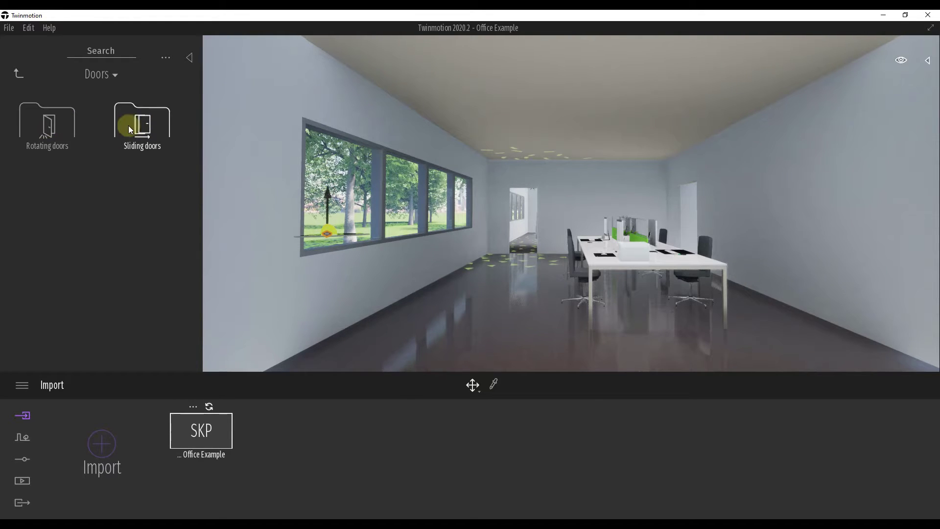
{"action": "left_click", "coordinate": [52, 122]}
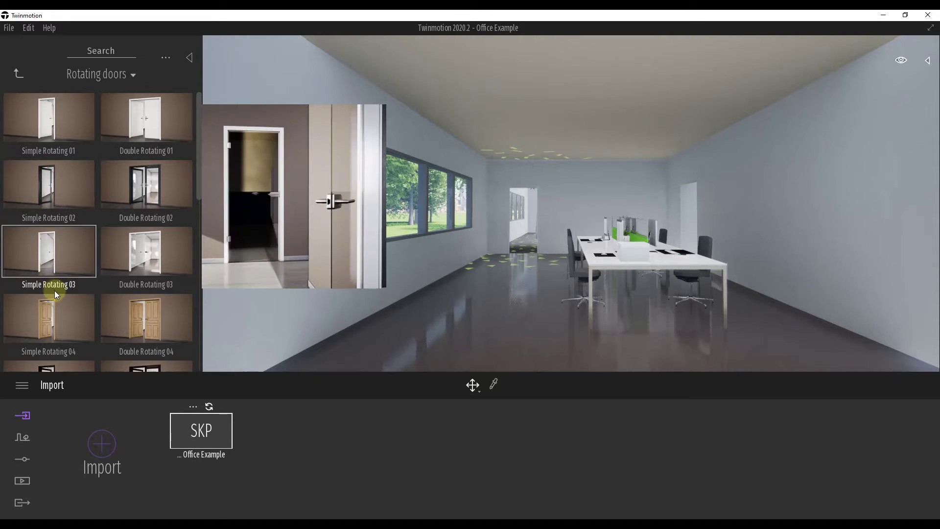
{"action": "scroll", "coordinate": [117, 313], "scroll_direction": "down", "scroll_amount": 5}
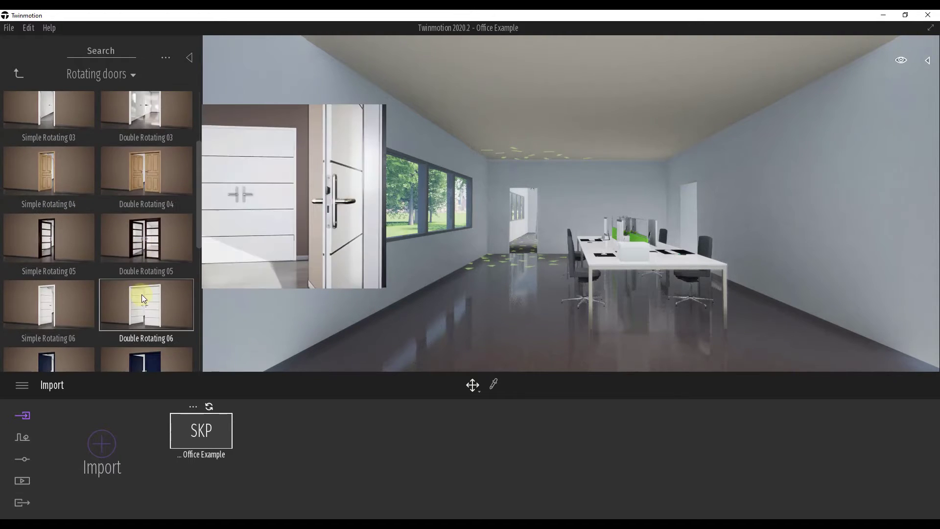
{"action": "scroll", "coordinate": [143, 293], "scroll_direction": "down", "scroll_amount": 4}
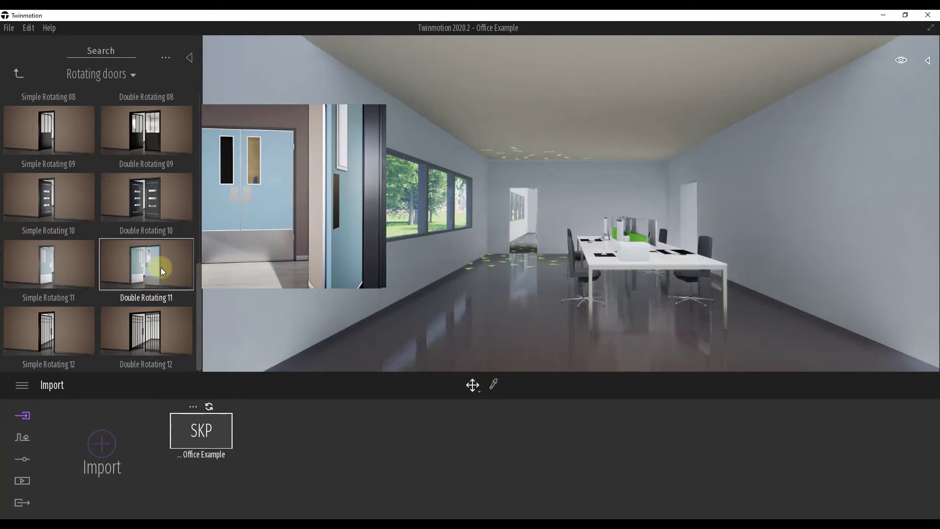
{"action": "scroll", "coordinate": [156, 268], "scroll_direction": "up", "scroll_amount": 5}
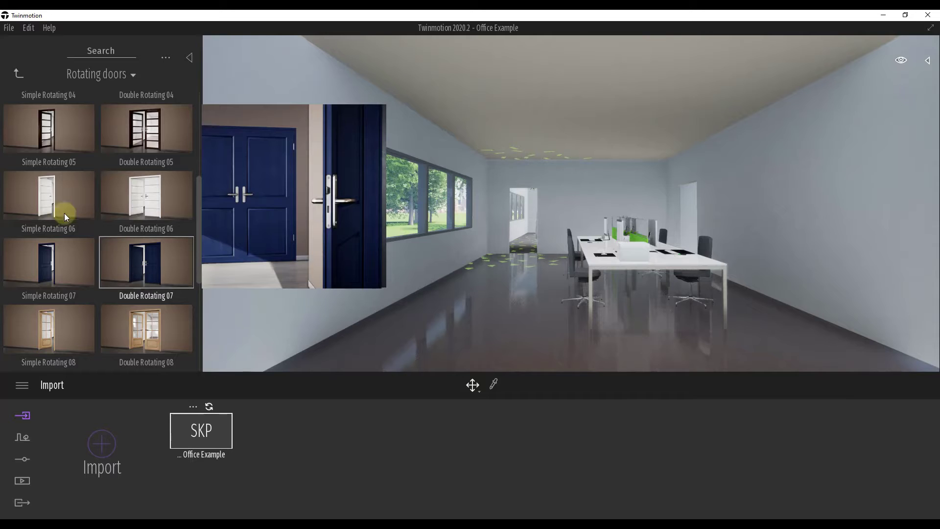
{"action": "scroll", "coordinate": [62, 195], "scroll_direction": "up", "scroll_amount": 4}
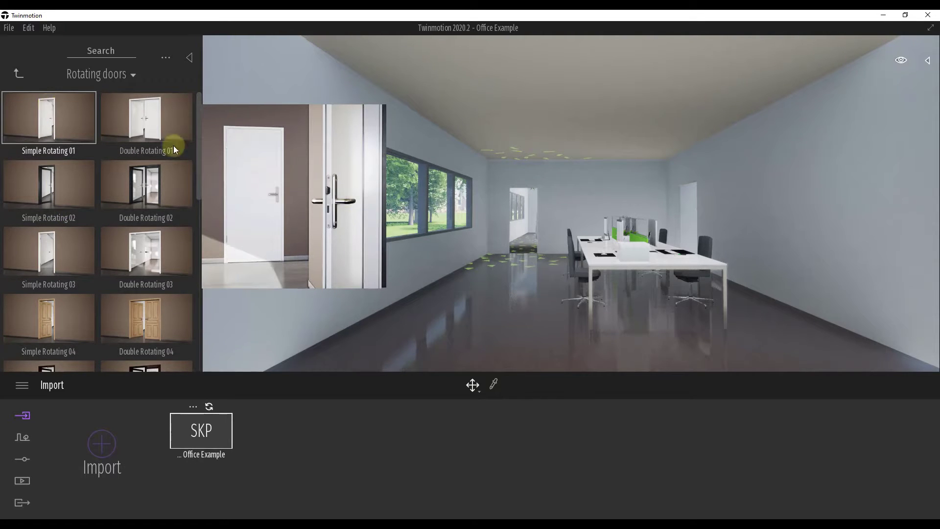
- Erase the painted trees from the room beyond the far doorway with the Vegetation paint eraser
{"action": "key", "text": "w"}
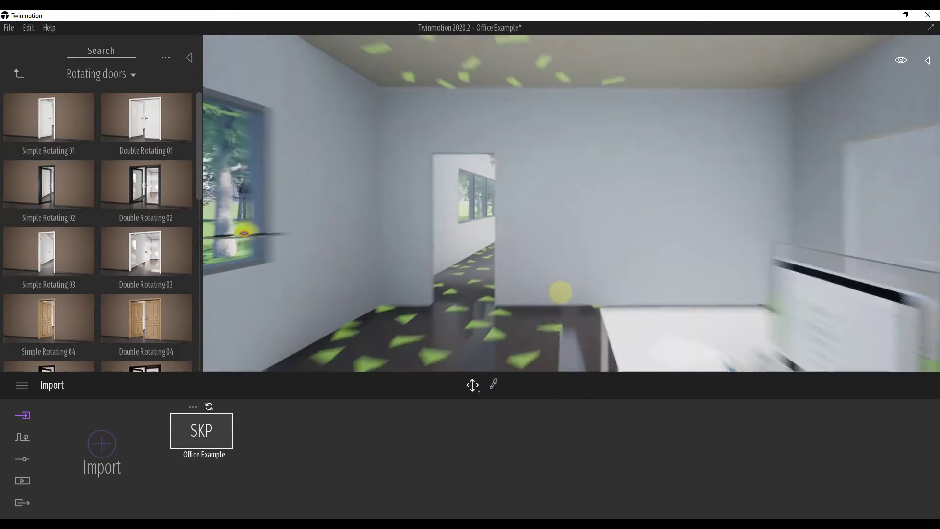
{"action": "key", "text": "w"}
{"action": "key", "text": "a"}
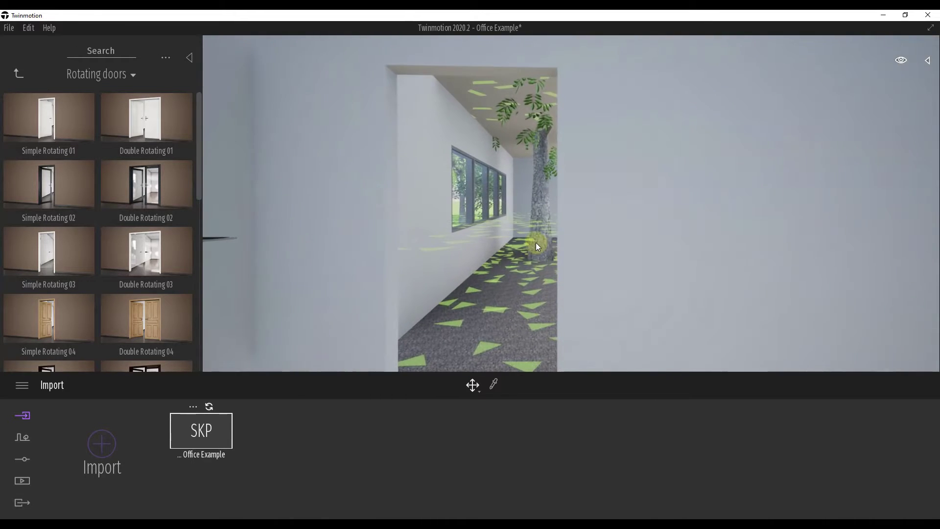
{"action": "key", "text": "a"}
{"action": "key", "text": "d"}
{"action": "right_click_drag", "start_coordinate": [536, 245], "coordinate": [554, 249]}
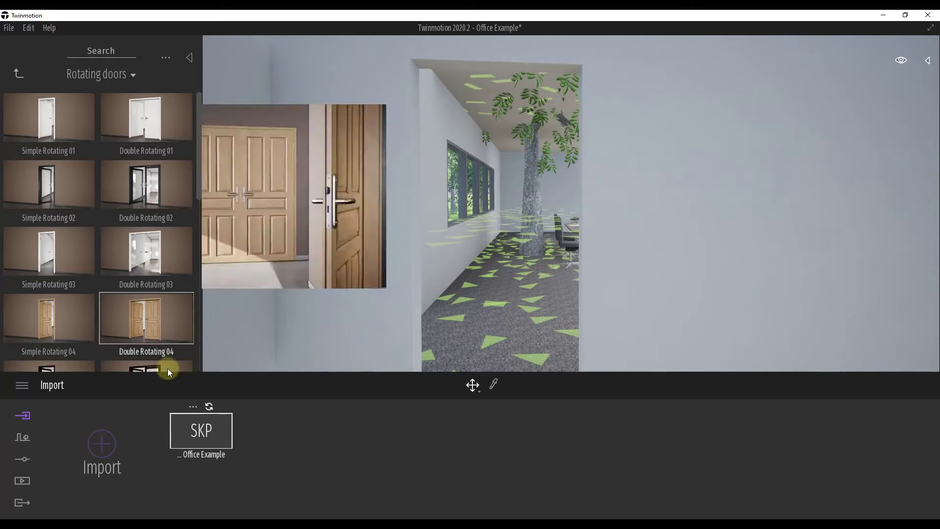
{"action": "left_click", "coordinate": [22, 438]}
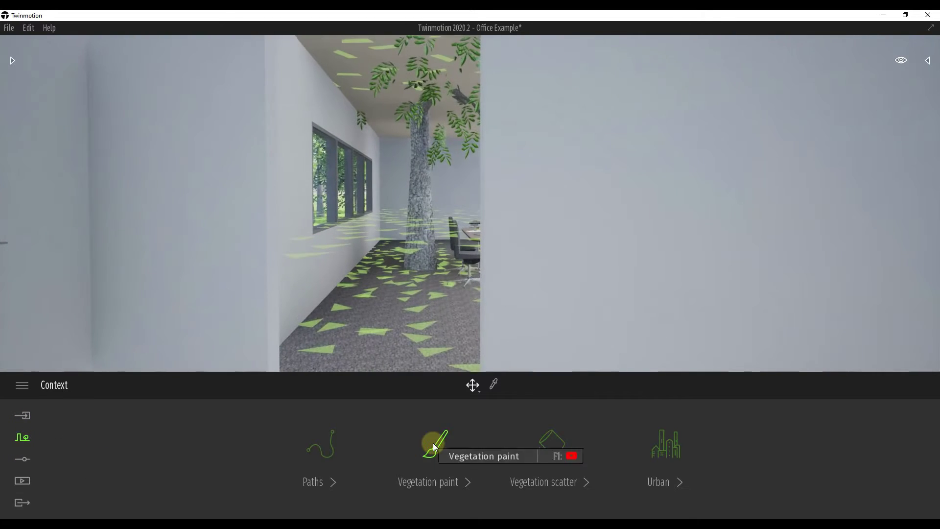
{"action": "left_click", "coordinate": [435, 447]}
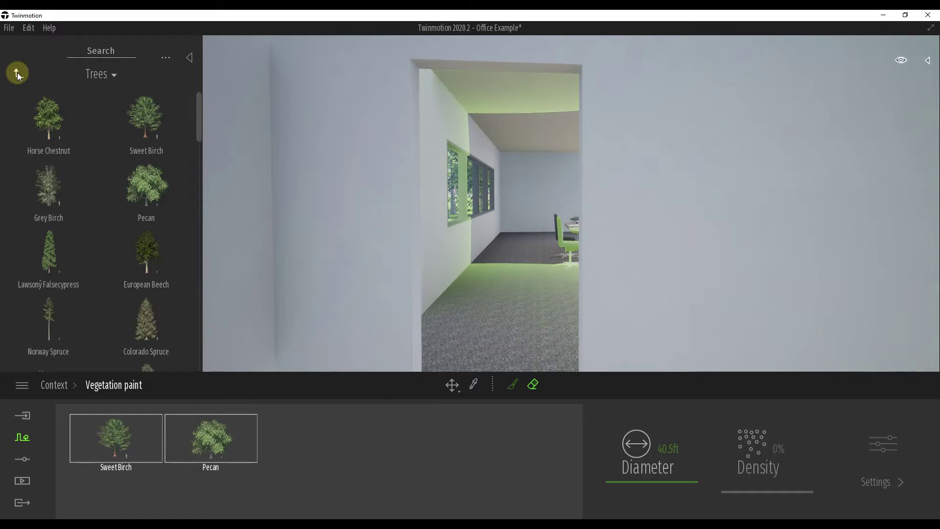
- Place the Simple Rotating 01 door from the library's rotating doors in the empty doorway
{"action": "left_click", "coordinate": [17, 72]}
{"action": "left_click", "coordinate": [17, 73]}
{"action": "left_click", "coordinate": [39, 187]}
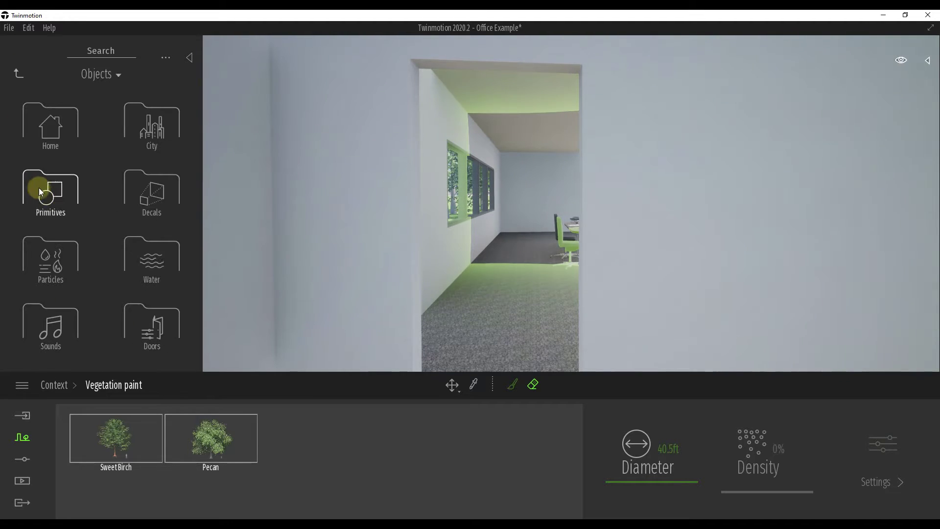
{"action": "left_click", "coordinate": [155, 325]}
{"action": "left_click", "coordinate": [49, 121]}
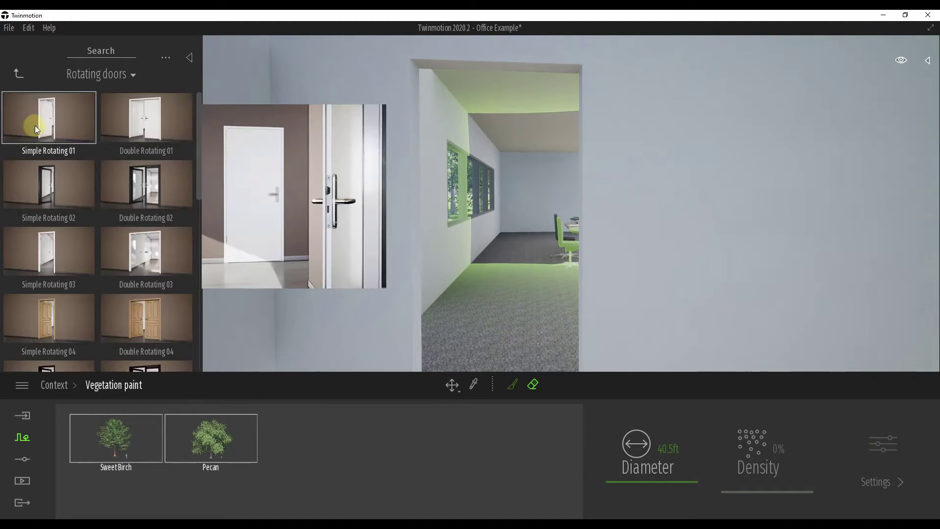
{"action": "left_click_drag", "start_coordinate": [35, 129], "coordinate": [522, 314]}
{"action": "scroll", "coordinate": [452, 321], "scroll_direction": "down", "scroll_amount": 3}
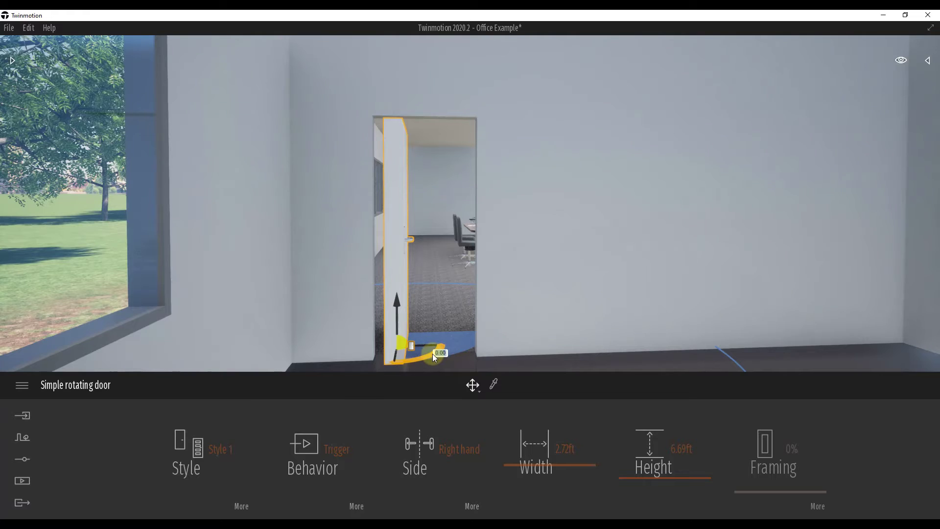
- Rotate the door 90 degrees and move it into line with the doorway opening
{"action": "mouse_move", "coordinate": [433, 353]}
{"action": "left_mouse_down"}
{"action": "mouse_move", "coordinate": [381, 368]}
{"action": "mouse_move", "coordinate": [425, 354]}
{"action": "left_mouse_up"}
{"action": "type", "text": "90"}
{"action": "key", "text": "Return"}
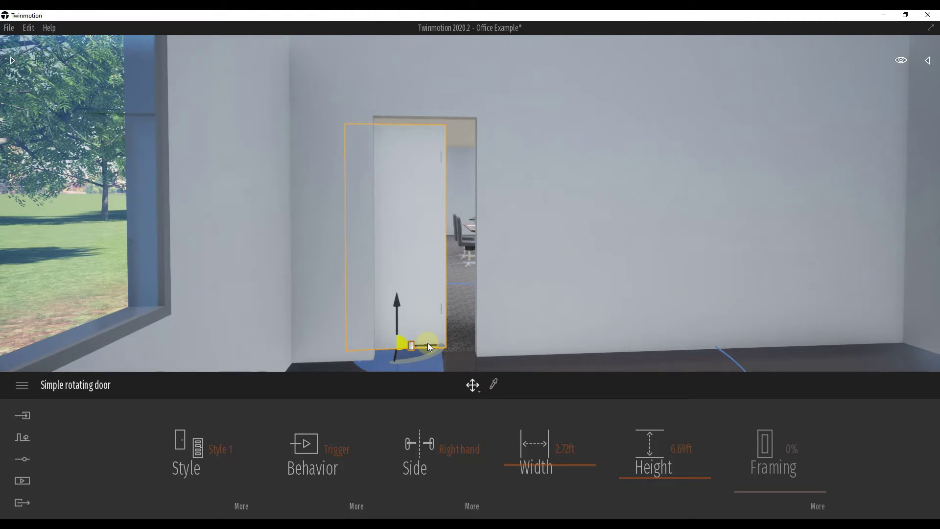
{"action": "mouse_move", "coordinate": [428, 347]}
{"action": "left_mouse_down"}
{"action": "mouse_move", "coordinate": [457, 351]}
{"action": "mouse_move", "coordinate": [427, 355]}
{"action": "left_mouse_up"}
{"action": "right_click_drag", "start_coordinate": [427, 356], "coordinate": [324, 351]}
{"action": "left_click_drag", "start_coordinate": [348, 357], "coordinate": [422, 335]}
{"action": "right_click_drag", "start_coordinate": [422, 336], "coordinate": [525, 353]}
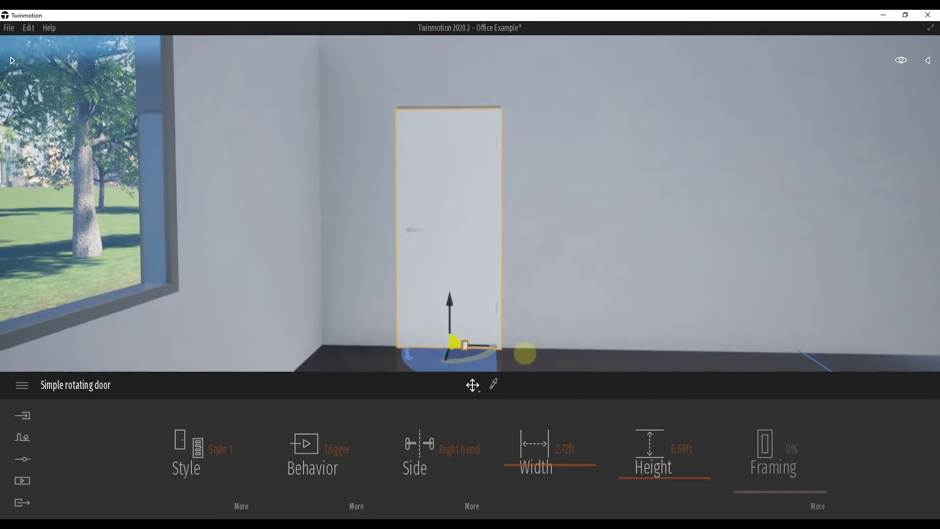
- Set the door's height to 7.00 ft and its width to 2.67 ft
{"action": "left_click_drag", "start_coordinate": [656, 474], "coordinate": [658, 472]}
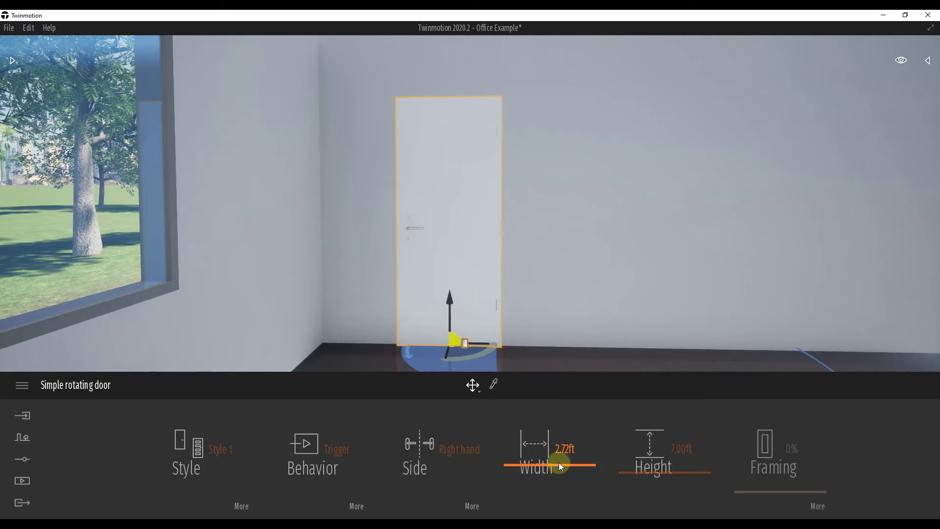
{"action": "mouse_move", "coordinate": [560, 463]}
{"action": "left_mouse_down"}
{"action": "mouse_move", "coordinate": [549, 430]}
{"action": "mouse_move", "coordinate": [546, 482]}
{"action": "mouse_move", "coordinate": [541, 446]}
{"action": "mouse_move", "coordinate": [545, 467]}
{"action": "left_mouse_up"}
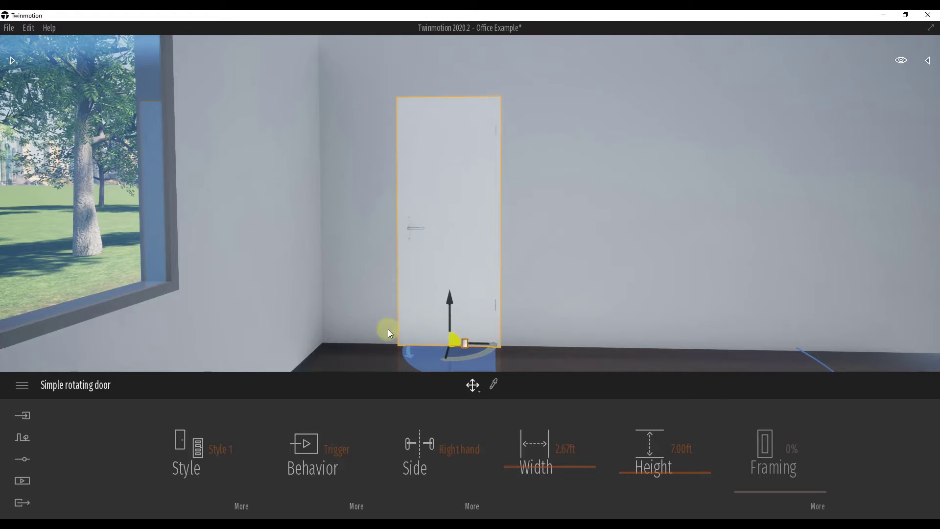
- Try several door styles and set the door to Style 5
{"action": "left_click", "coordinate": [197, 454]}
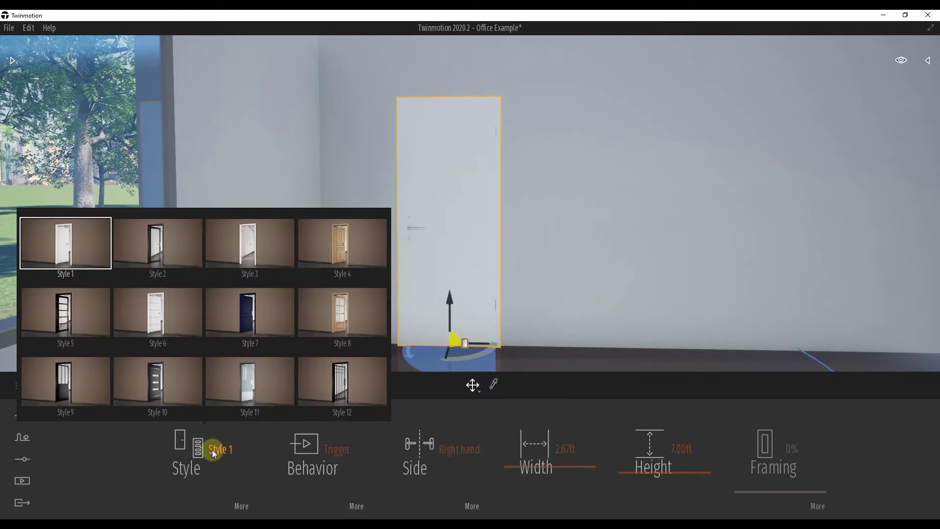
{"action": "left_click", "coordinate": [262, 302]}
{"action": "left_click", "coordinate": [333, 256]}
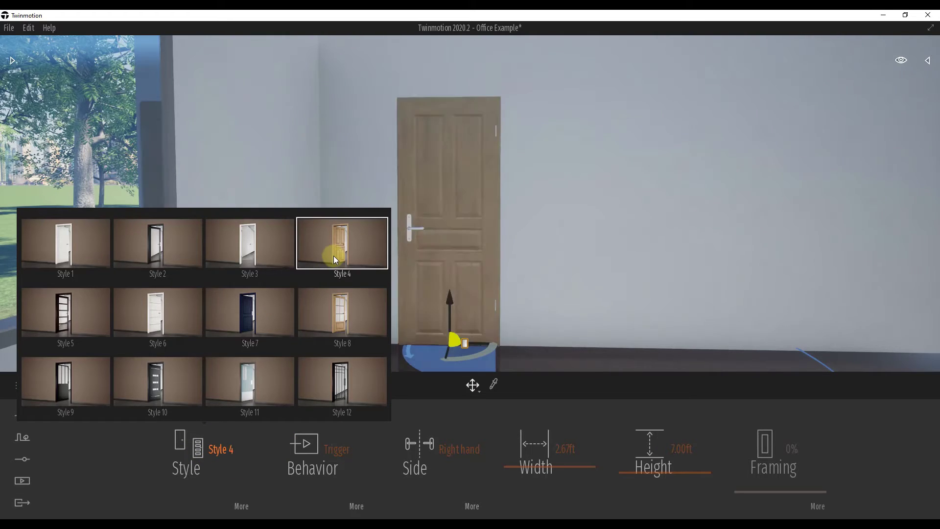
{"action": "left_click", "coordinate": [251, 248]}
{"action": "left_click", "coordinate": [148, 243]}
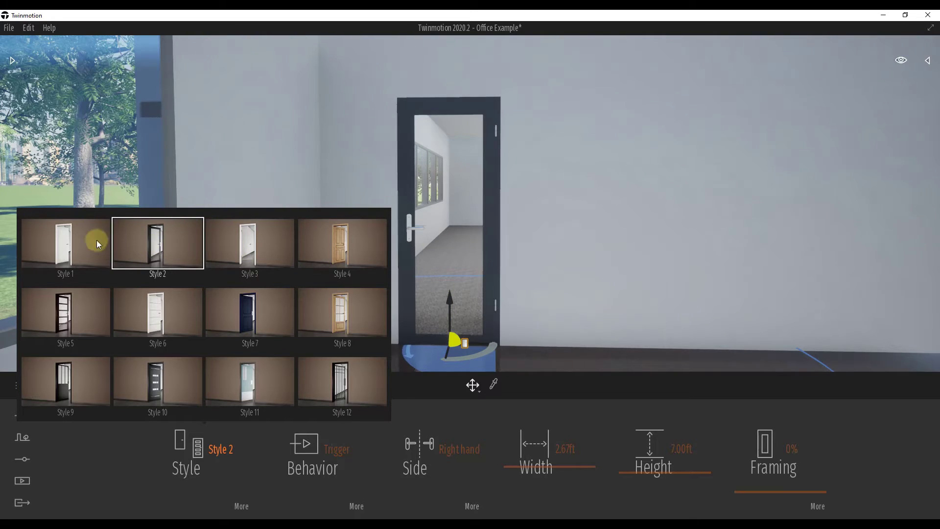
{"action": "left_click", "coordinate": [63, 240]}
{"action": "left_click", "coordinate": [54, 313]}
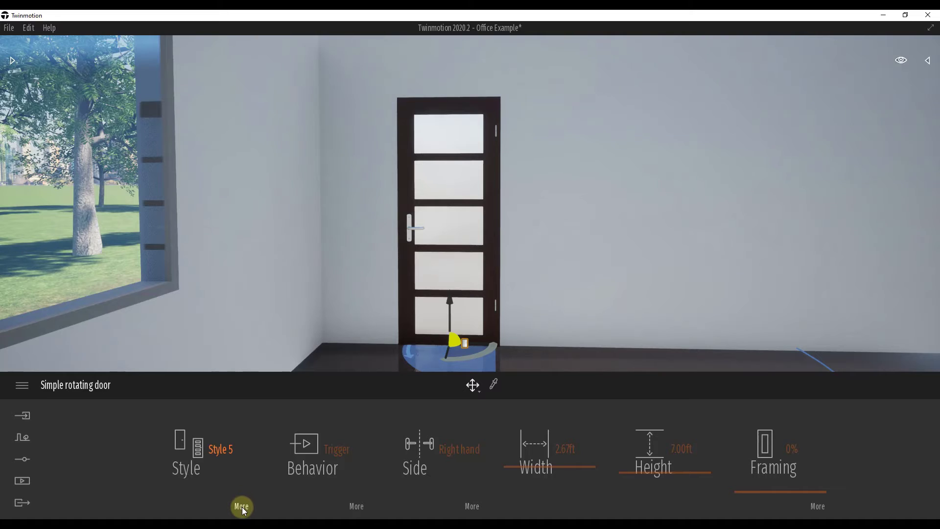
- Compare the casing styles for the door and set the casing to Style 3
{"action": "left_click", "coordinate": [241, 506]}
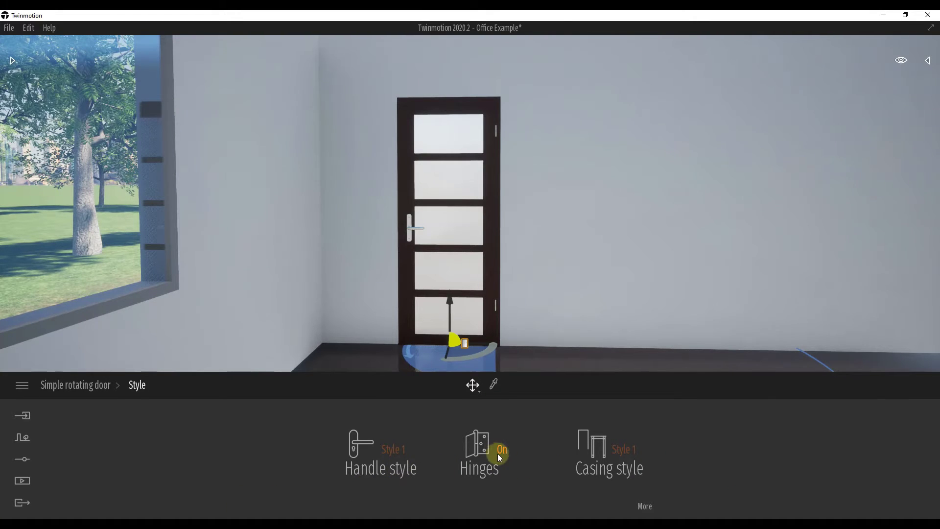
{"action": "left_click", "coordinate": [624, 450]}
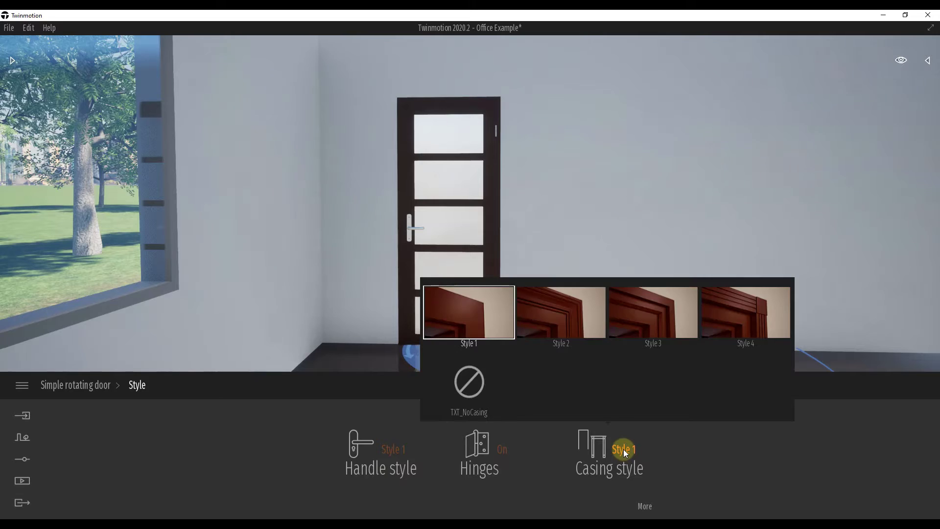
{"action": "left_click", "coordinate": [571, 296]}
{"action": "left_click", "coordinate": [666, 316]}
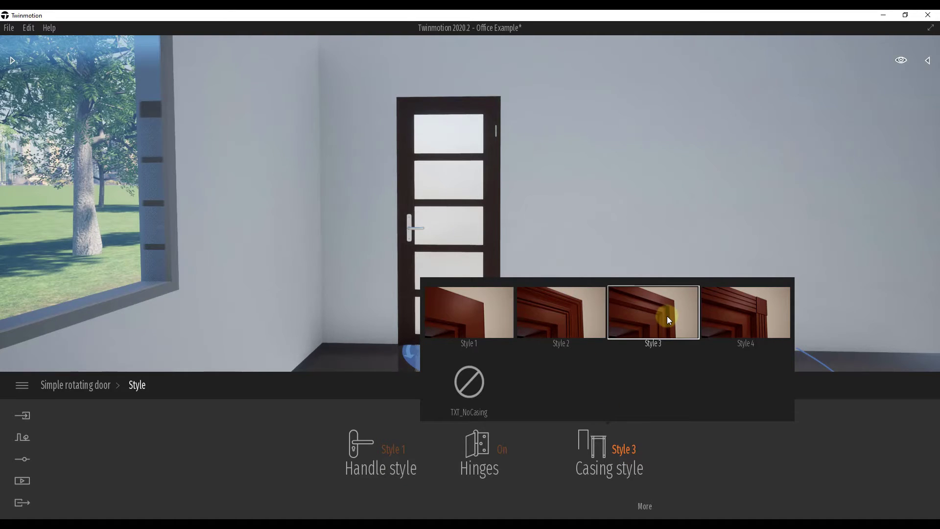
{"action": "left_click", "coordinate": [745, 312]}
{"action": "left_click", "coordinate": [656, 310]}
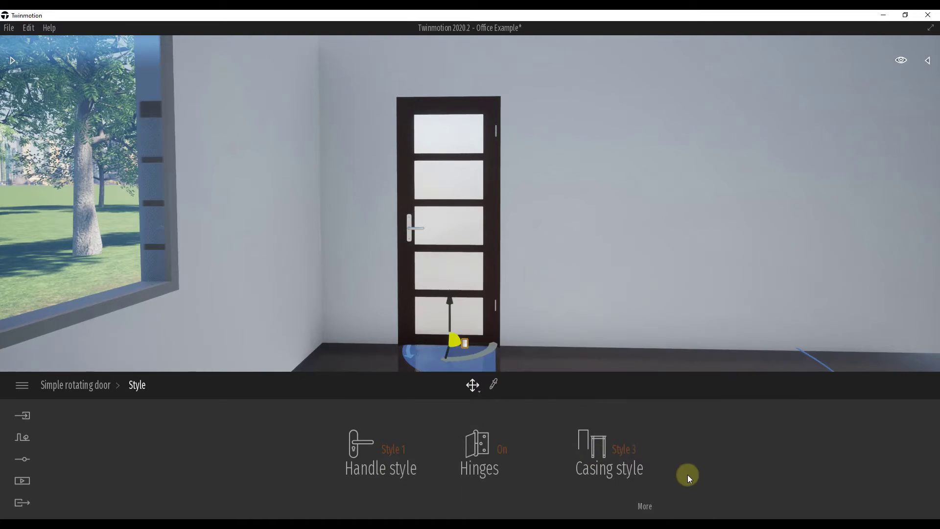
- Set the door casing's width to 0.38 ft and thickness to 0.44 ft, and return to the main door settings
{"action": "left_click", "coordinate": [644, 504]}
{"action": "left_click_drag", "start_coordinate": [449, 485], "coordinate": [447, 449]}
{"action": "mouse_move", "coordinate": [532, 472]}
{"action": "left_mouse_down"}
{"action": "mouse_move", "coordinate": [535, 463]}
{"action": "mouse_move", "coordinate": [536, 482]}
{"action": "left_mouse_up"}
{"action": "left_click_drag", "start_coordinate": [550, 315], "coordinate": [543, 311]}
{"action": "right_click_drag", "start_coordinate": [543, 310], "coordinate": [550, 312]}
{"action": "key", "text": "w"}
{"action": "left_click_drag", "start_coordinate": [424, 458], "coordinate": [415, 439]}
{"action": "mouse_move", "coordinate": [540, 485]}
{"action": "left_mouse_down"}
{"action": "mouse_move", "coordinate": [537, 454]}
{"action": "mouse_move", "coordinate": [541, 472]}
{"action": "left_mouse_up"}
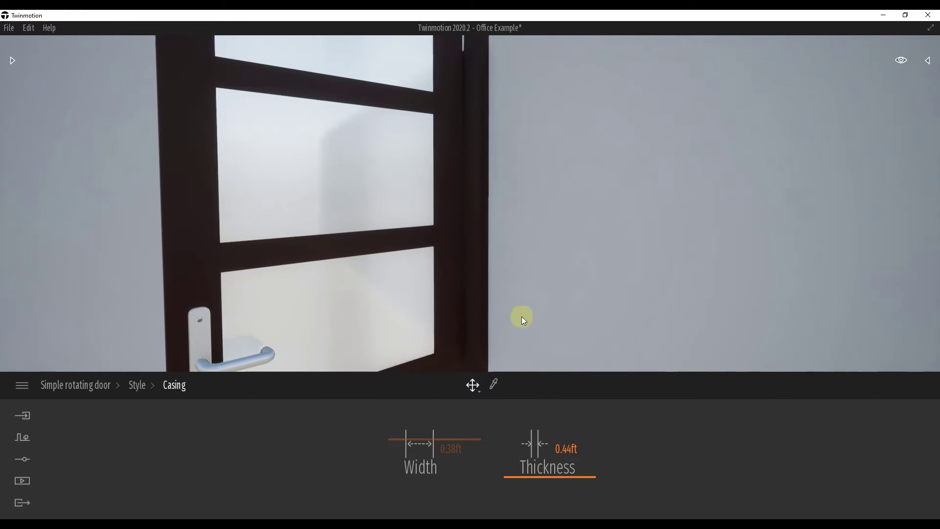
{"action": "mouse_move", "coordinate": [523, 272]}
{"action": "right_mouse_down"}
{"action": "mouse_move", "coordinate": [535, 273]}
{"action": "mouse_move", "coordinate": [518, 274]}
{"action": "right_mouse_up"}
{"action": "key", "text": "s"}
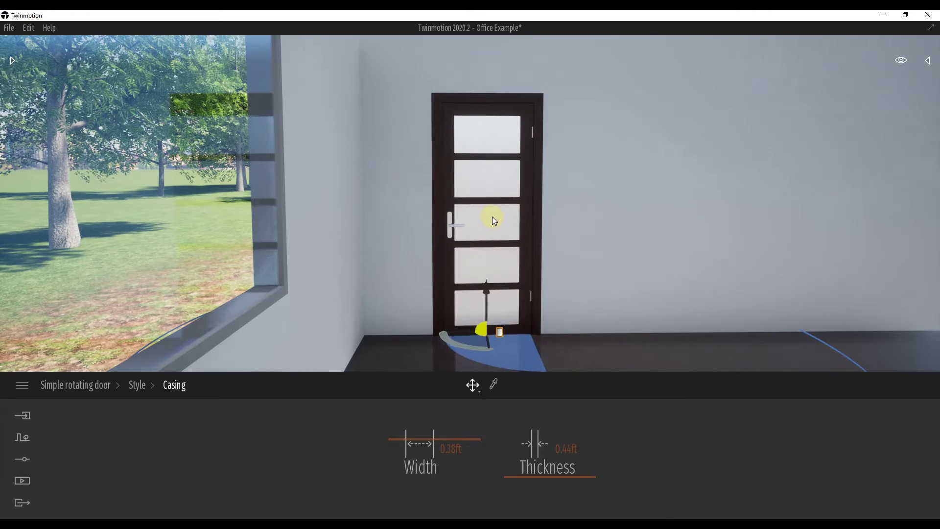
{"action": "left_click", "coordinate": [136, 385]}
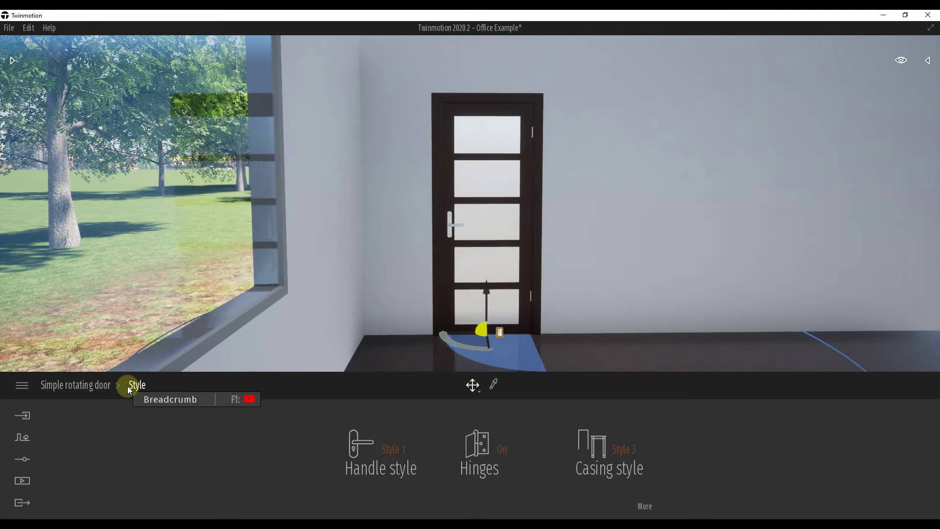
{"action": "left_click", "coordinate": [84, 385]}
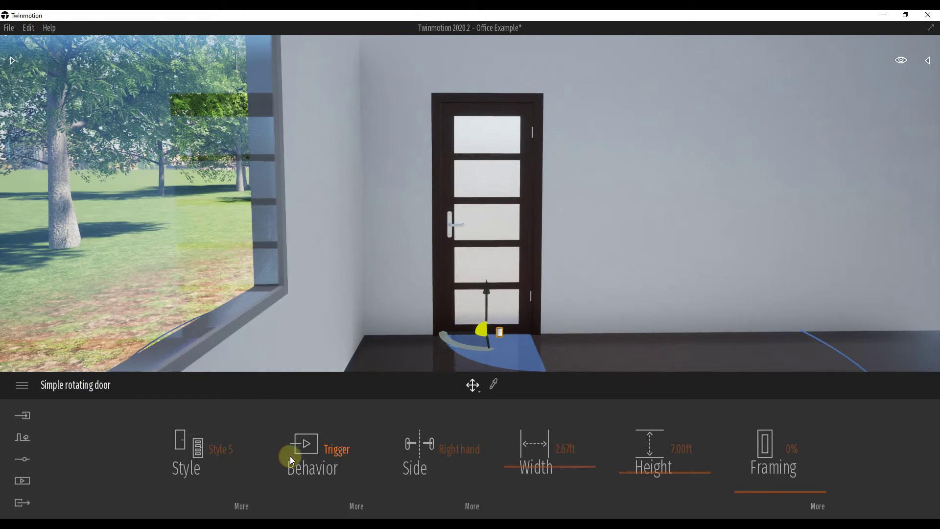
- Try the left-hand opening side on the door and restore it to right hand
{"action": "left_click", "coordinate": [448, 451]}
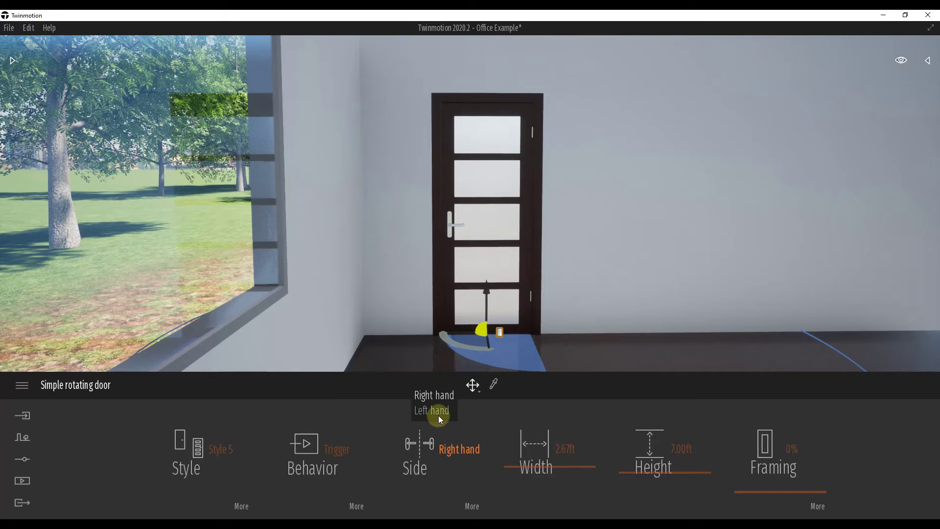
{"action": "left_click", "coordinate": [439, 413]}
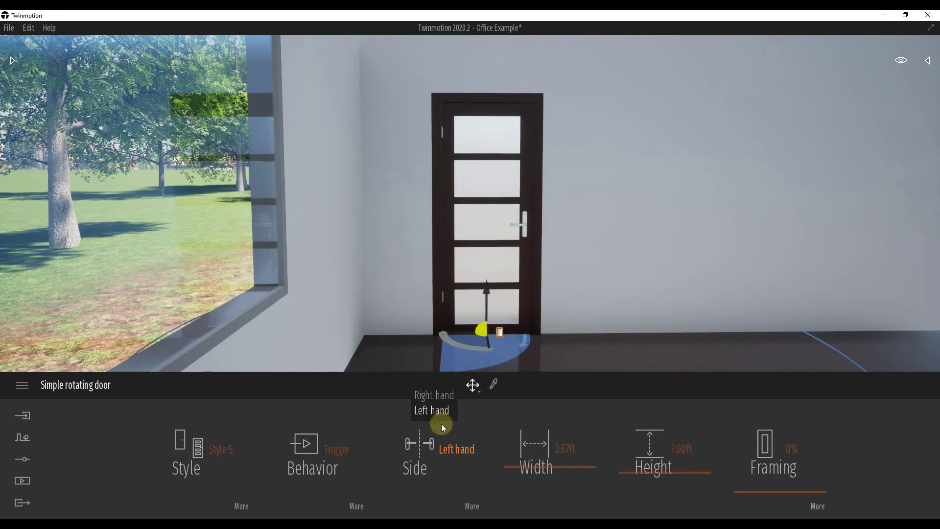
{"action": "left_click", "coordinate": [453, 450]}
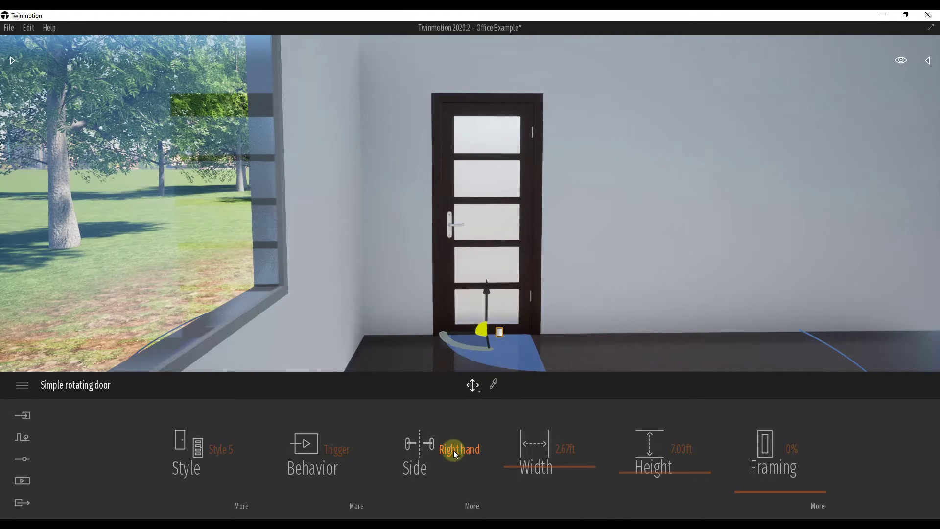
- Set the door's opening side to left hand, then try the outward opening position and restore it to inward
{"action": "left_click", "coordinate": [461, 450]}
{"action": "left_click", "coordinate": [438, 412]}
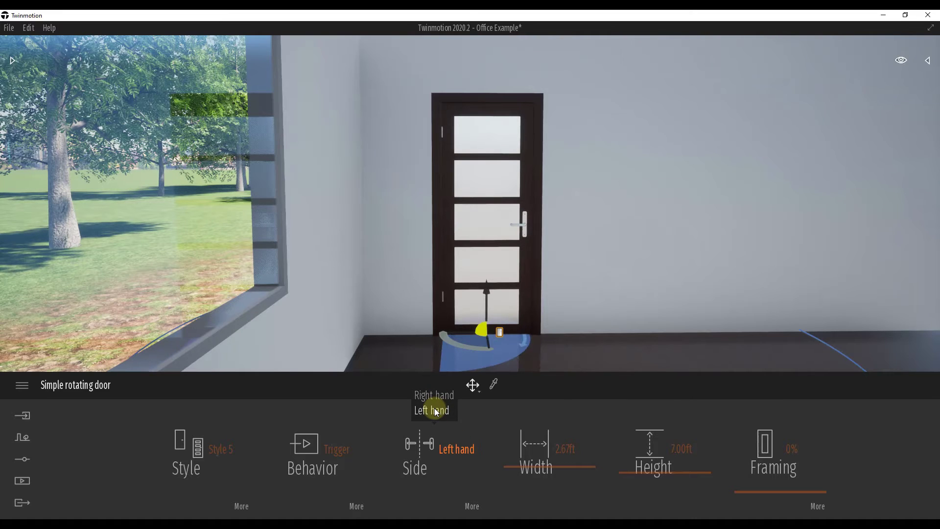
{"action": "left_click", "coordinate": [472, 507]}
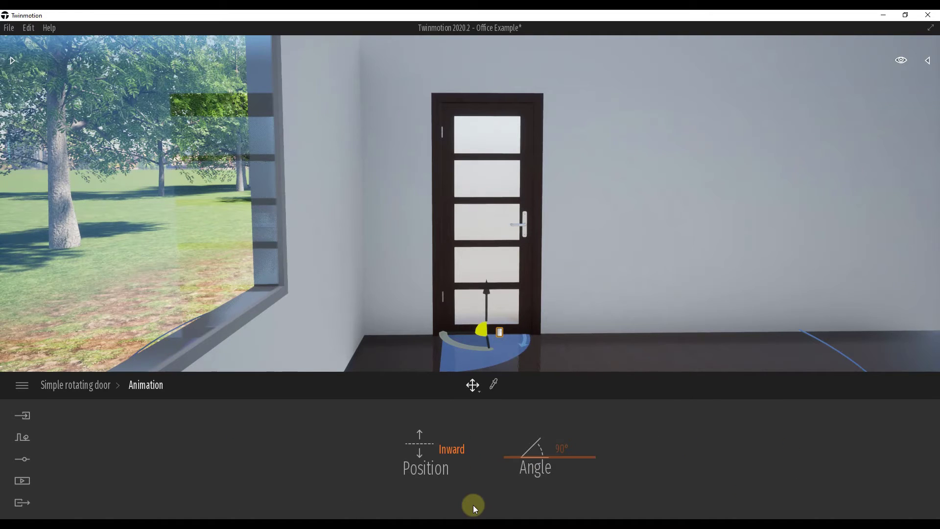
{"action": "left_click", "coordinate": [449, 451]}
{"action": "left_click", "coordinate": [437, 411]}
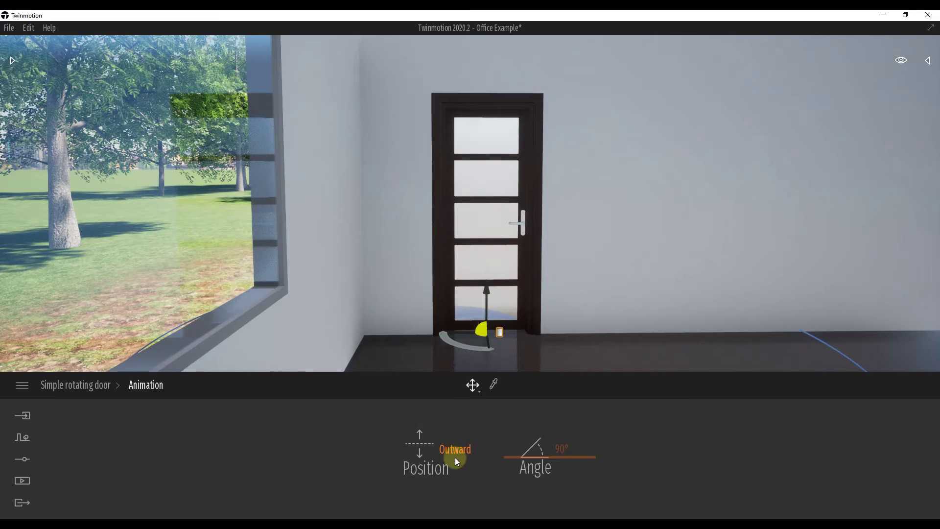
{"action": "left_click", "coordinate": [437, 401]}
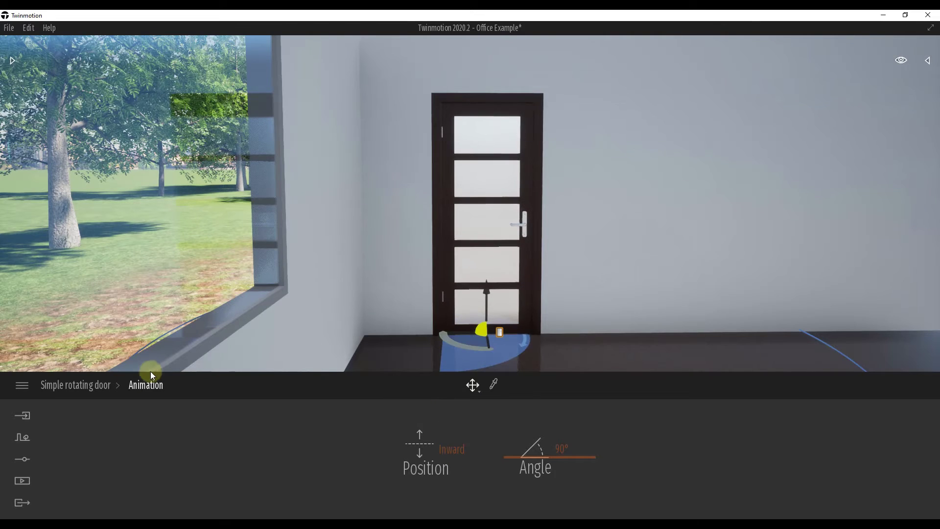
{"action": "left_click", "coordinate": [87, 386]}
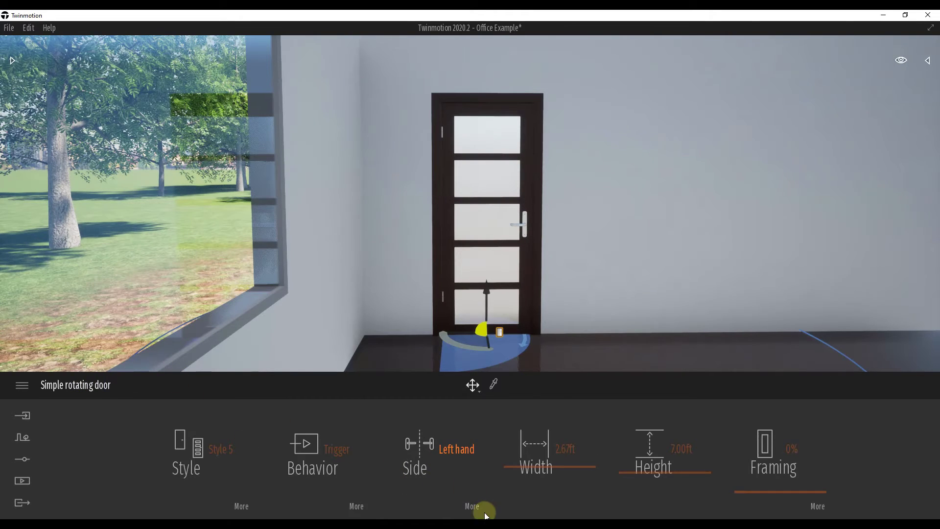
- Compare the inward and outward opening positions for the door, set it to Outward, and return to the main door settings
{"action": "left_click", "coordinate": [472, 507]}
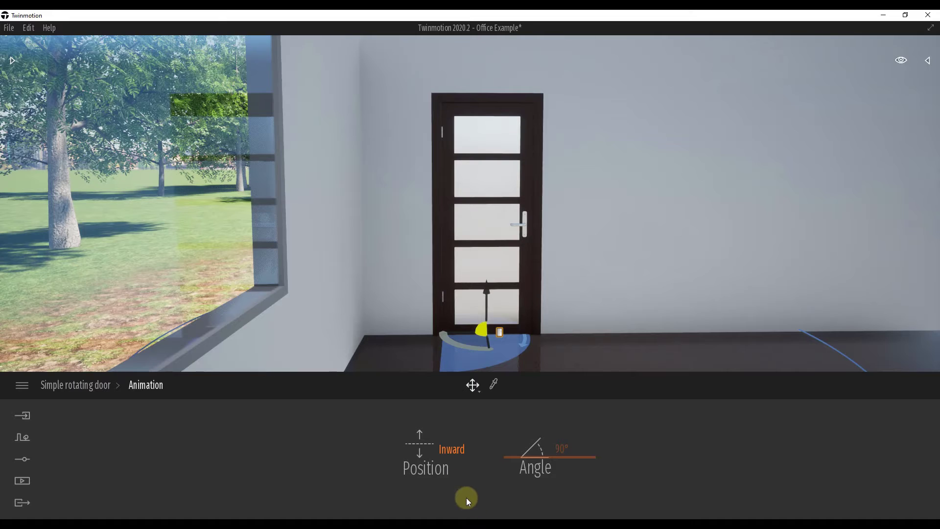
{"action": "left_click", "coordinate": [452, 449]}
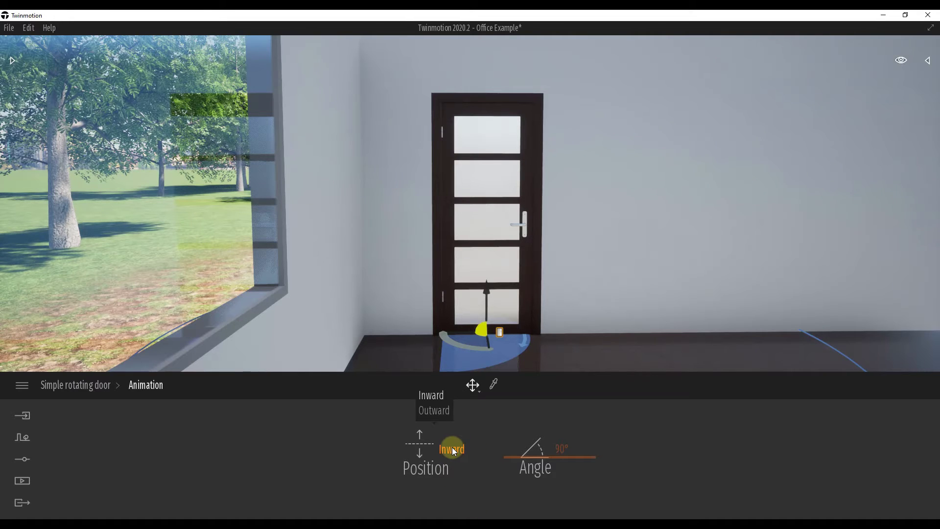
{"action": "left_click", "coordinate": [434, 412]}
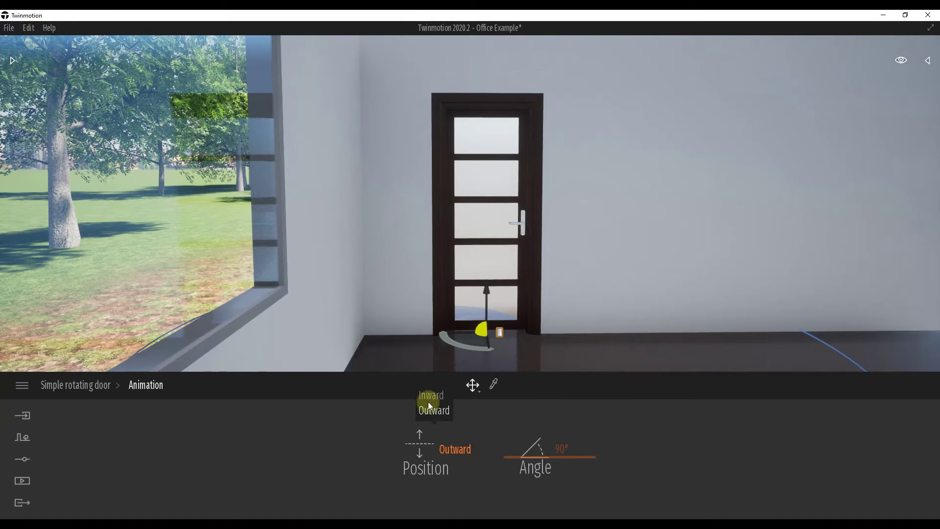
{"action": "left_click", "coordinate": [428, 399]}
{"action": "left_click", "coordinate": [458, 449]}
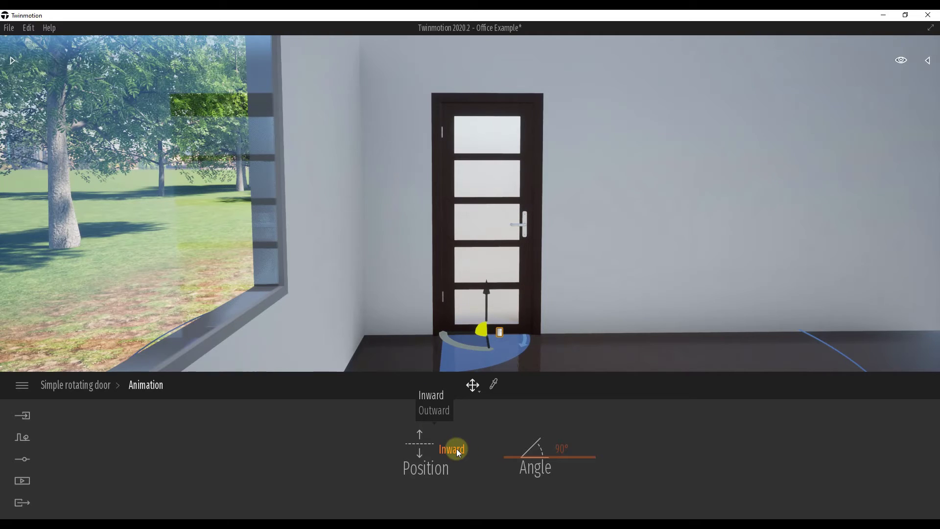
{"action": "left_click", "coordinate": [438, 413]}
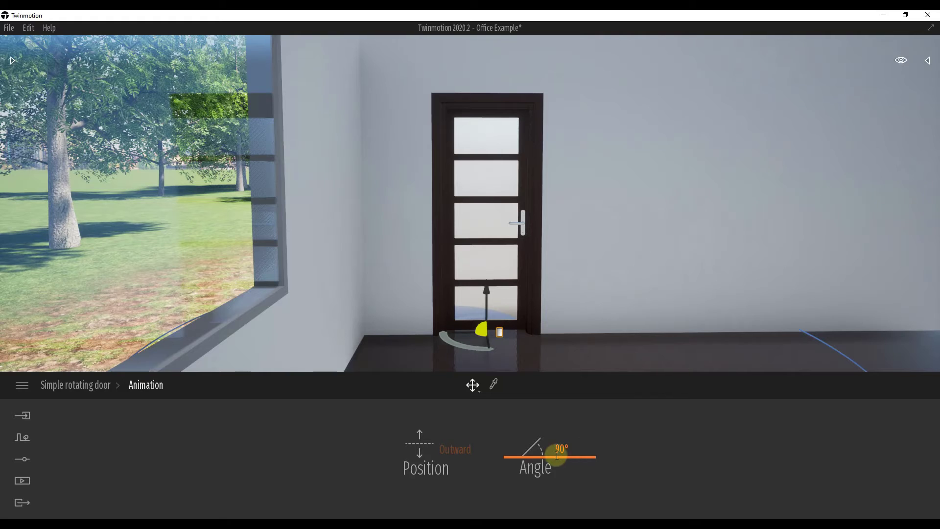
{"action": "left_click", "coordinate": [76, 384]}
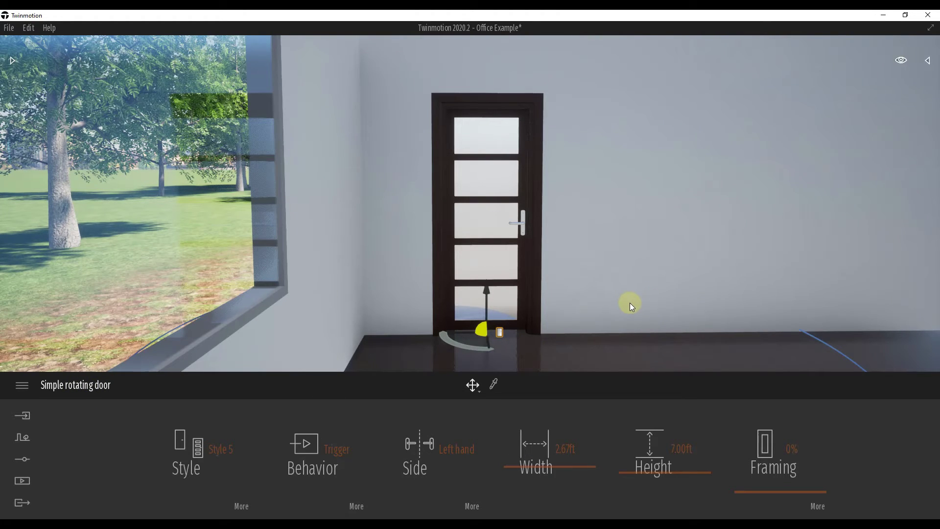
- Walk up to the door and back away twice to examine how its trigger opens and closes it
{"action": "right_click_drag", "start_coordinate": [629, 303], "coordinate": [628, 304]}
{"action": "key", "text": "s"}
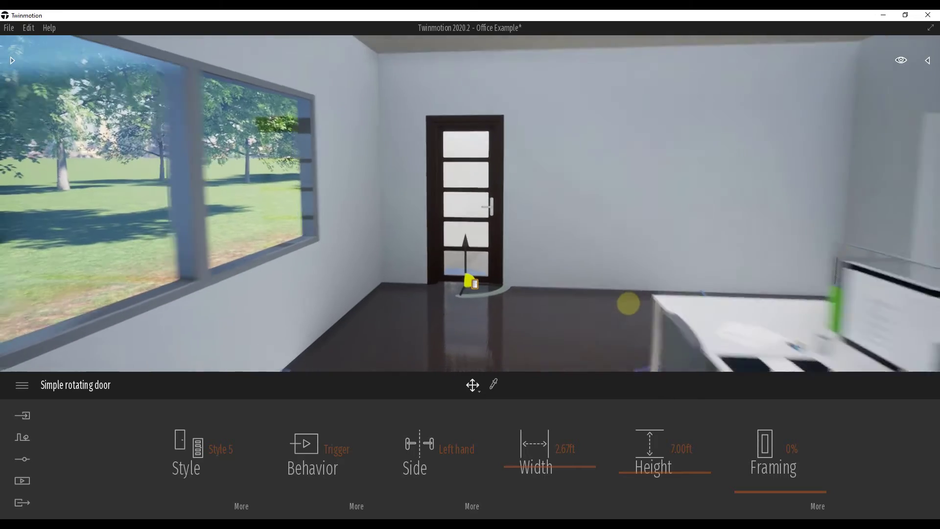
{"action": "key", "text": "s"}
{"action": "key", "text": "w"}
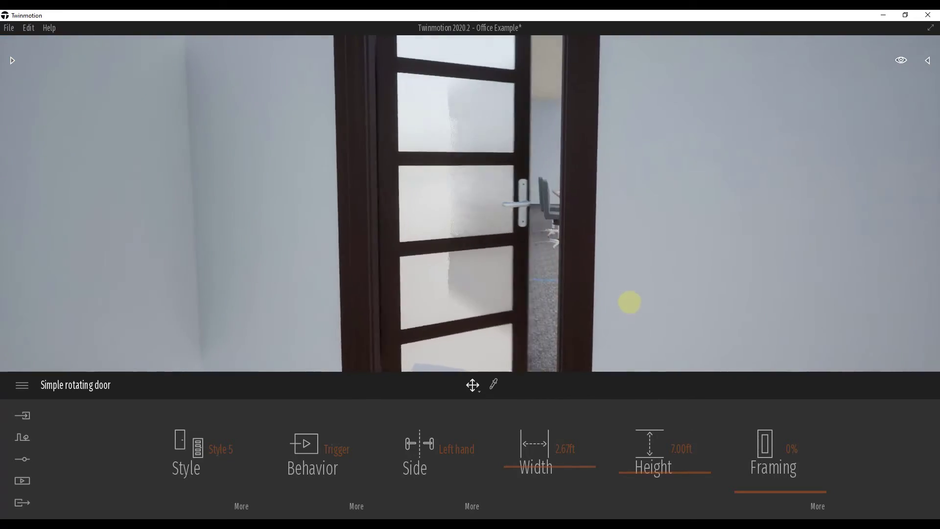
{"action": "key", "text": "s"}
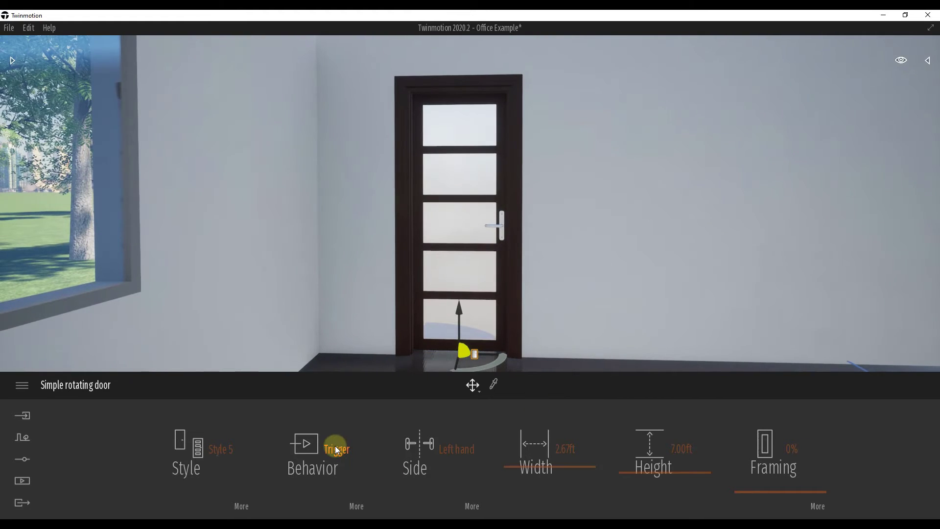
{"action": "key", "text": "s"}
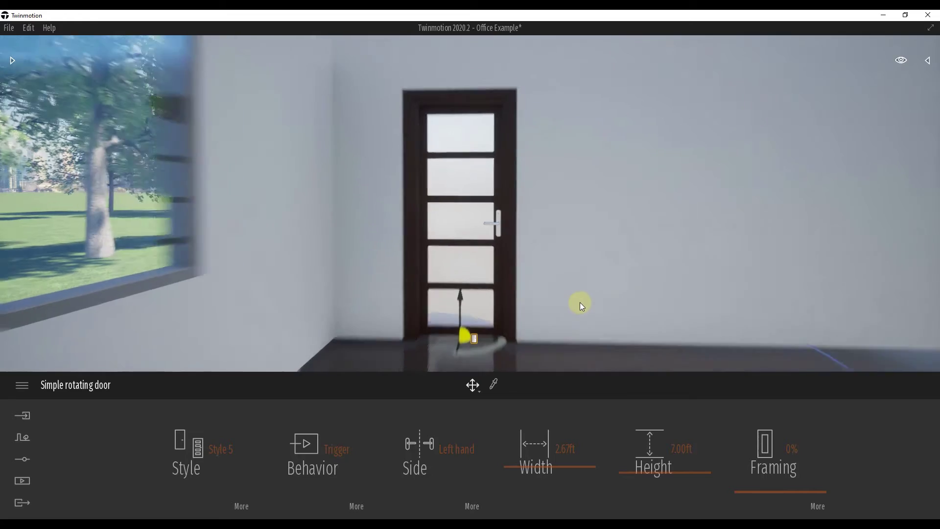
{"action": "key", "text": "w"}
{"action": "key", "text": "w"}
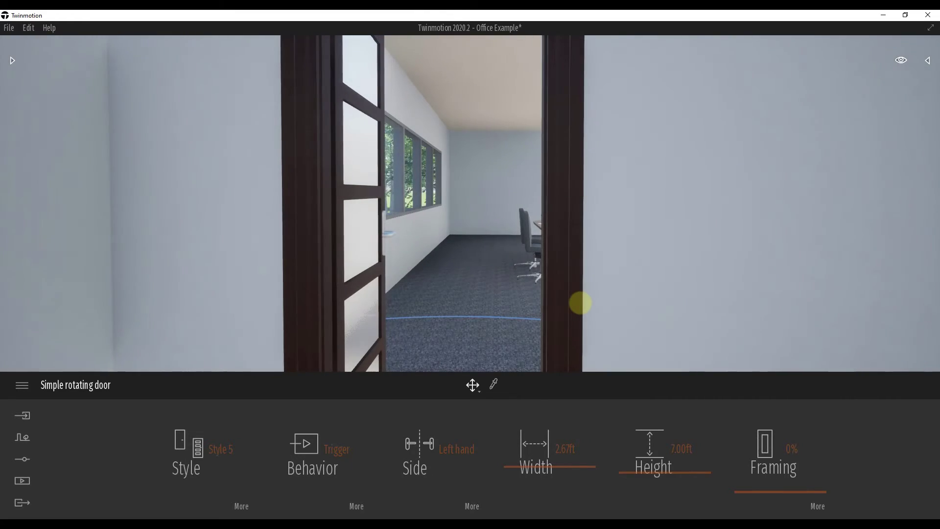
{"action": "key", "text": "s"}
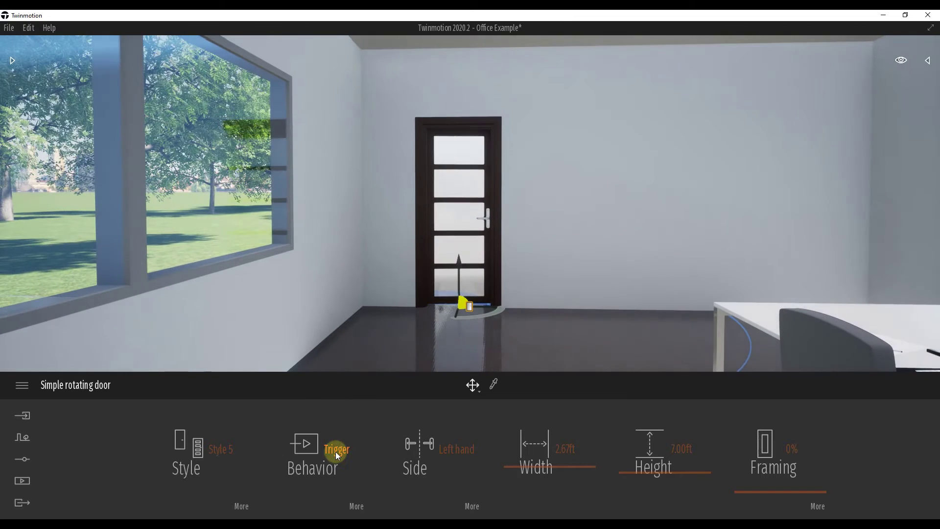
- Try the Open and Close behaviors on the door and restore the behavior to Trigger
{"action": "left_click", "coordinate": [337, 450]}
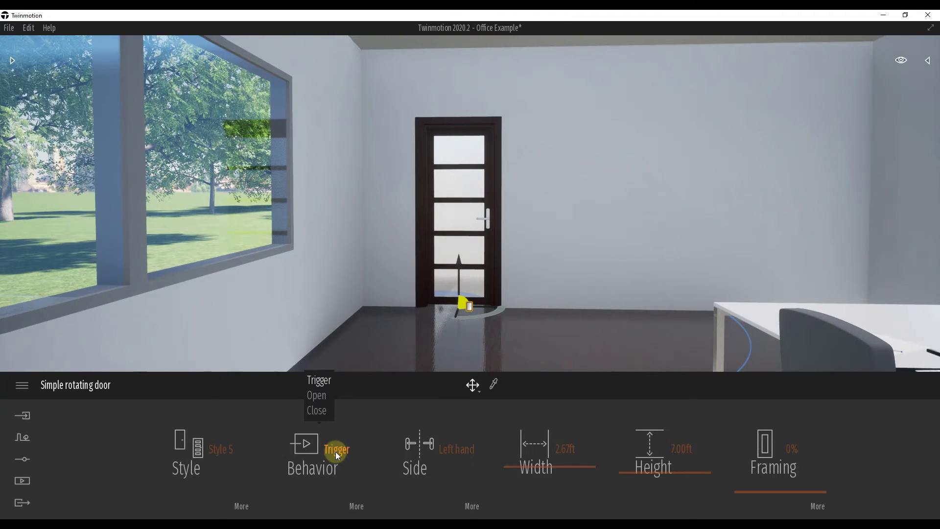
{"action": "left_click", "coordinate": [318, 396]}
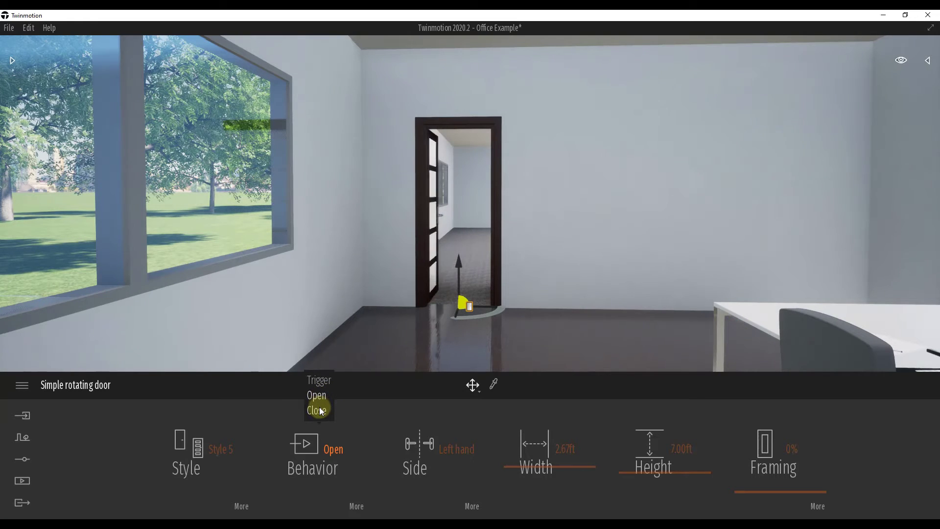
{"action": "left_click", "coordinate": [321, 411]}
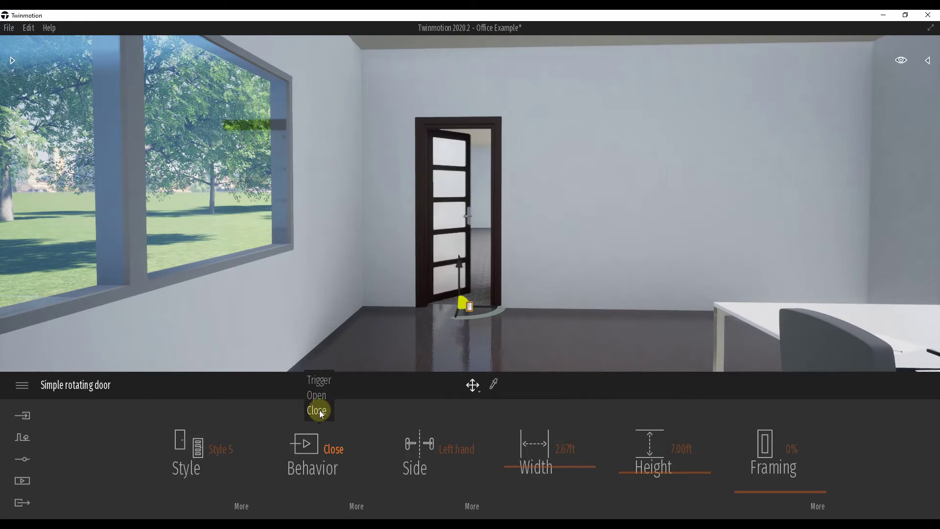
{"action": "left_click", "coordinate": [319, 380]}
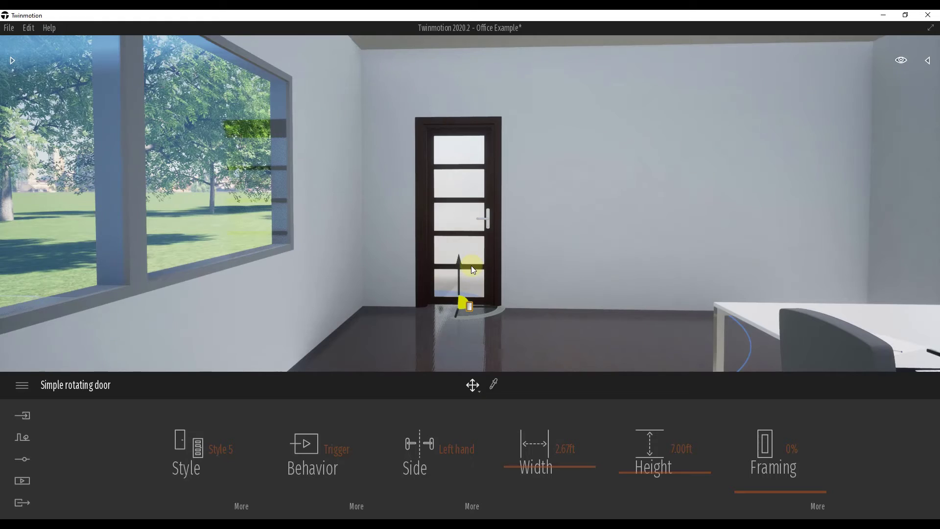
- Set the trigger radius of the rotating door to 9.2 ft
{"action": "left_click", "coordinate": [357, 505]}
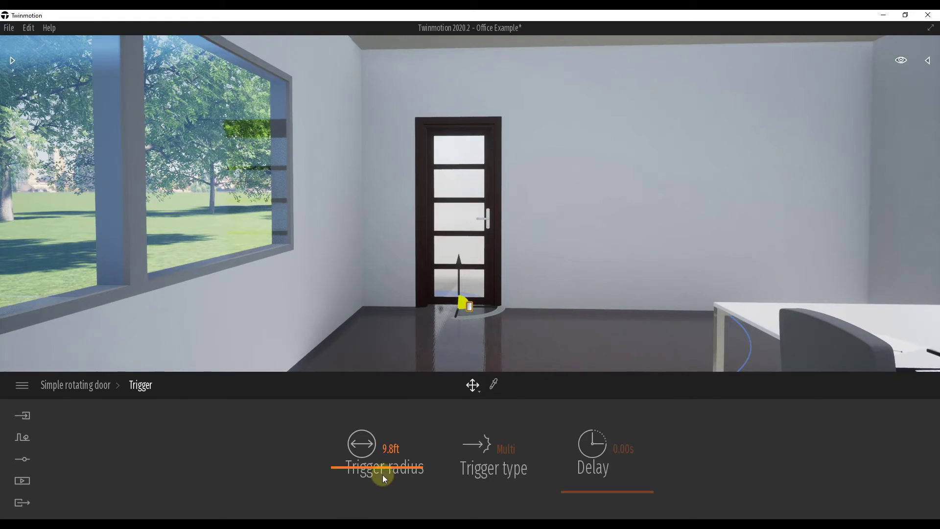
{"action": "scroll", "coordinate": [604, 292], "scroll_direction": "down", "scroll_amount": 3}
{"action": "left_click", "coordinate": [604, 292]}
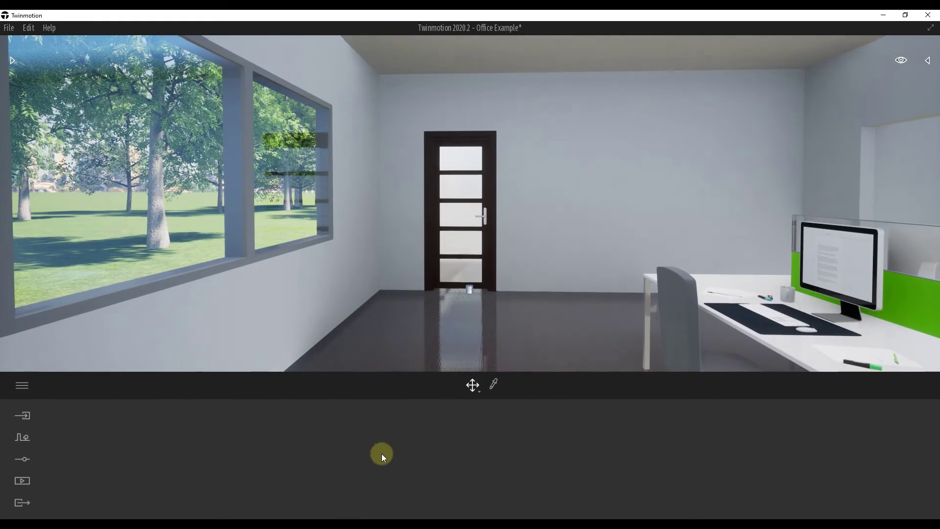
{"action": "left_click", "coordinate": [466, 248]}
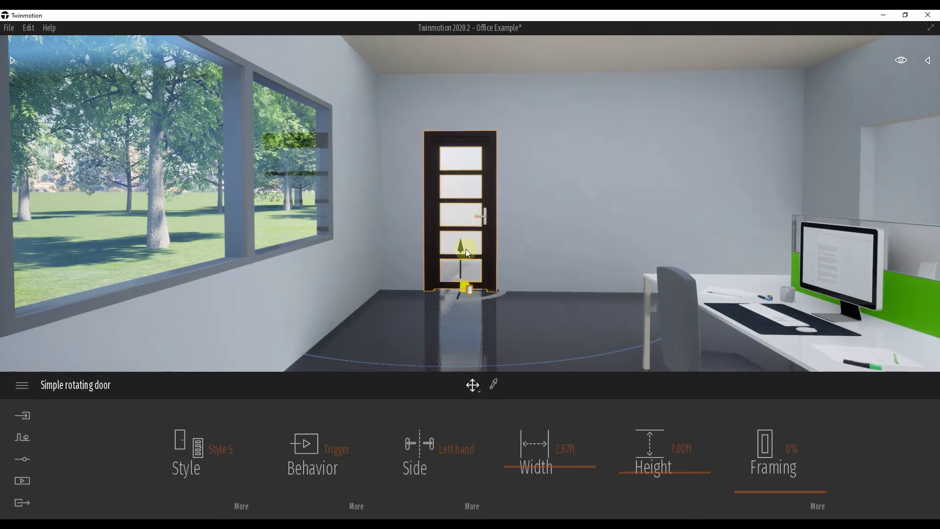
{"action": "left_click", "coordinate": [359, 505]}
{"action": "mouse_move", "coordinate": [375, 475]}
{"action": "left_mouse_down"}
{"action": "mouse_move", "coordinate": [372, 447]}
{"action": "mouse_move", "coordinate": [373, 470]}
{"action": "left_mouse_up"}
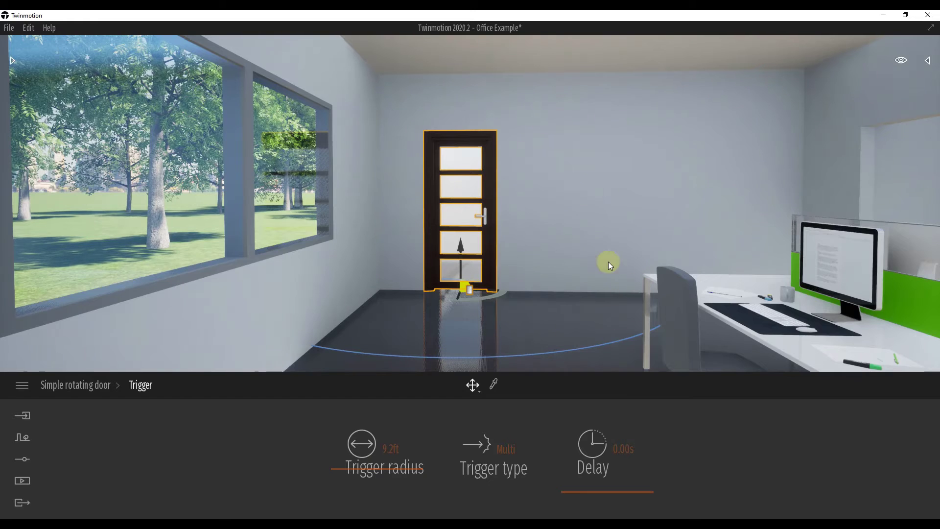
- Check the trigger type options, keep Multi, and reset the trigger delay to 0 s
{"action": "left_click", "coordinate": [509, 446]}
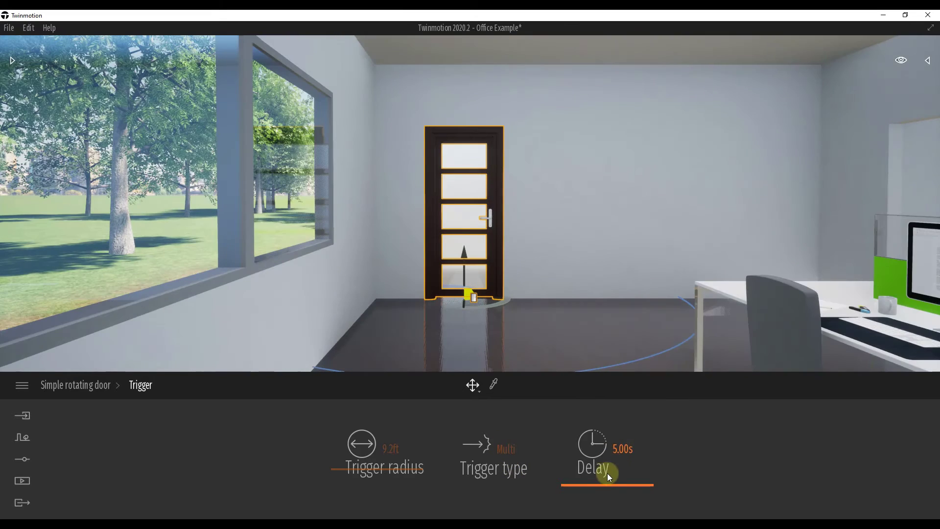
{"action": "left_click", "coordinate": [621, 448]}
{"action": "type", "text": "0"}
{"action": "key", "text": "Return"}
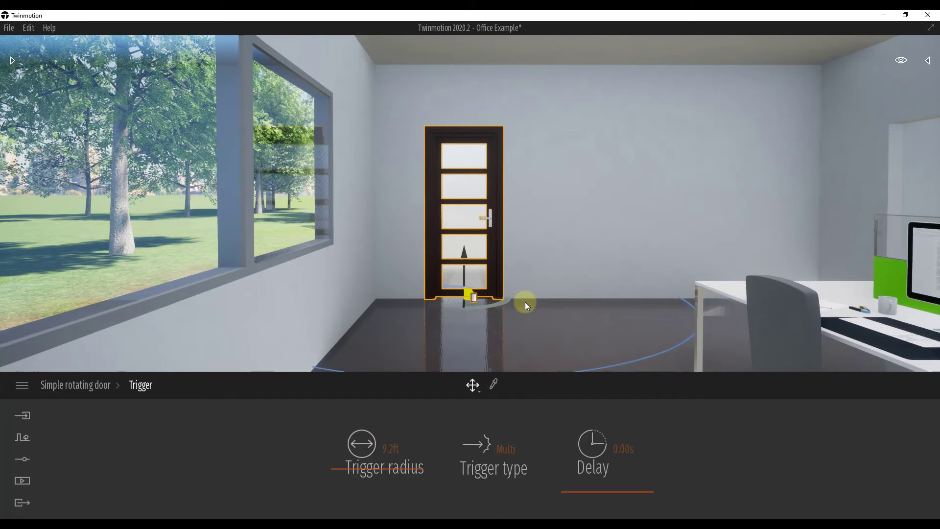
- Set the door's trigger delay to 5 s and reselect the door
{"action": "scroll", "coordinate": [525, 301], "scroll_direction": "up", "scroll_amount": 3}
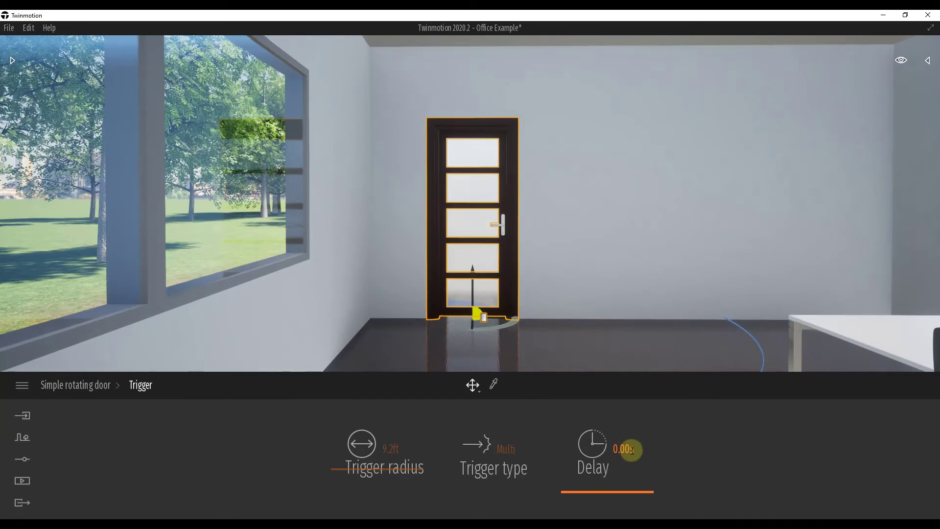
{"action": "left_click", "coordinate": [631, 449]}
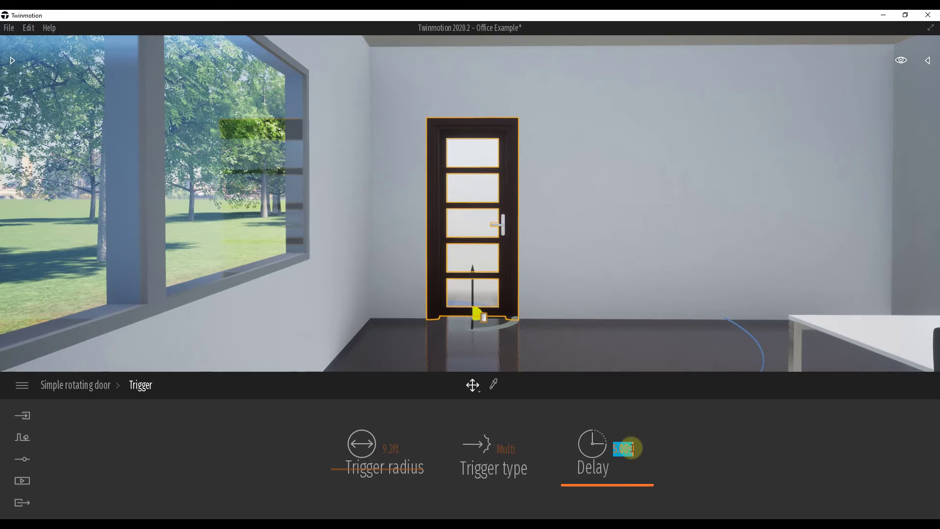
{"action": "type", "text": "w"}
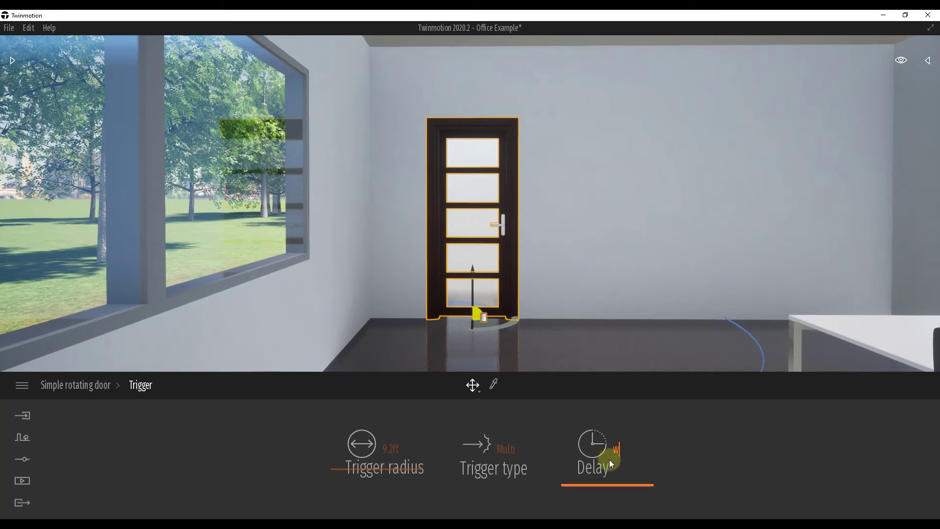
{"action": "left_click", "coordinate": [585, 305]}
{"action": "left_click", "coordinate": [483, 254]}
- Walk up to the door to test its delayed opening, check its trigger settings, and back away
{"action": "key", "text": "w"}
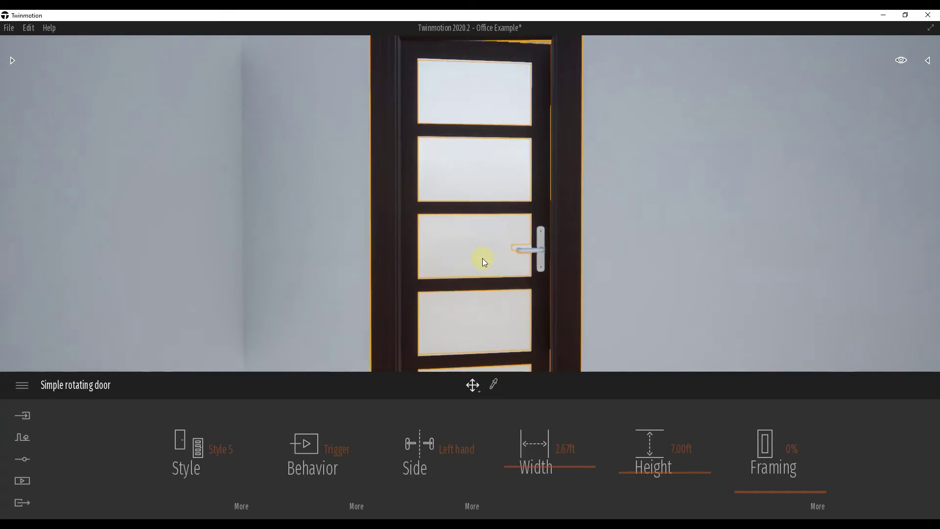
{"action": "left_click", "coordinate": [351, 511]}
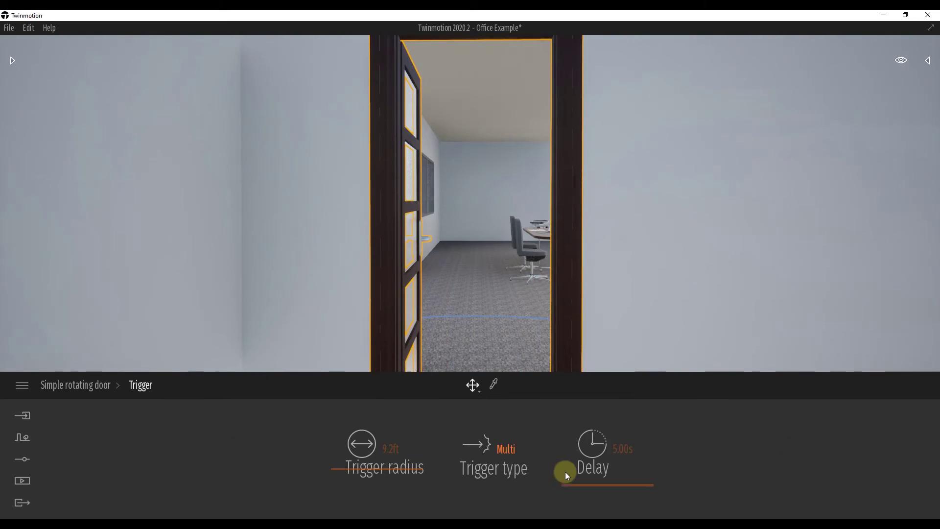
{"action": "key", "text": "s"}
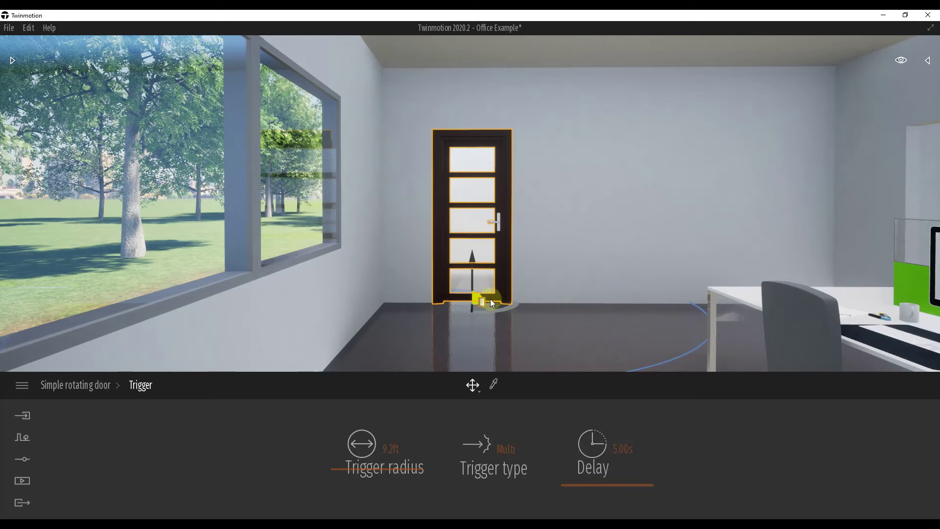
- Place the Double Rotating 01 door from the rotating doors library in the wide opening between the two office rooms
{"action": "right_click_drag", "start_coordinate": [489, 299], "coordinate": [491, 299]}
{"action": "key", "text": "w"}
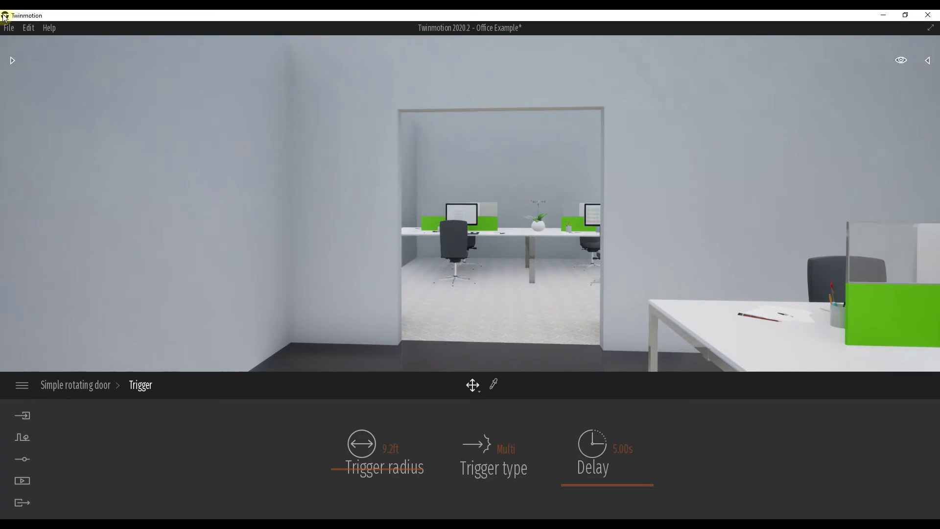
{"action": "left_click", "coordinate": [13, 60]}
{"action": "mouse_move", "coordinate": [151, 195]}
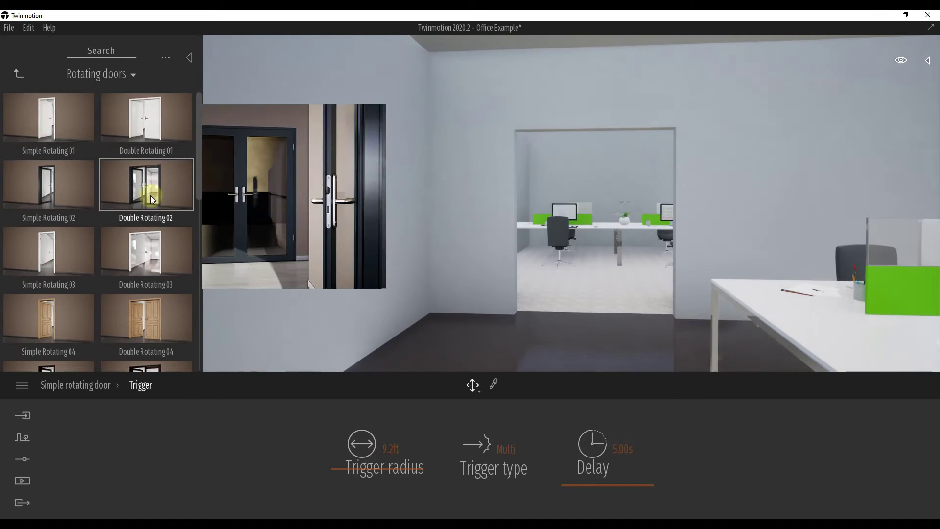
{"action": "left_click_drag", "start_coordinate": [156, 128], "coordinate": [592, 316]}
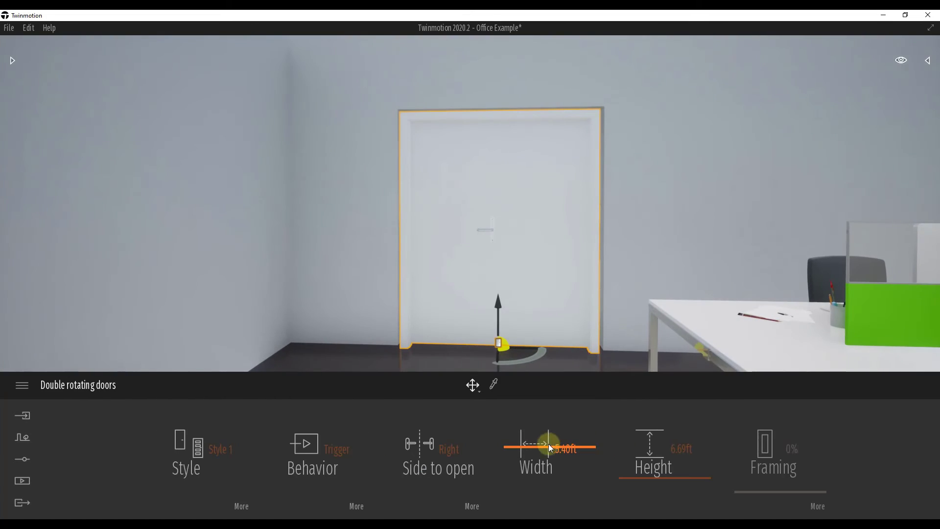
- Fit the double rotating door to the opening with a width of 5.59 ft and a height of 6.92 ft
{"action": "mouse_move", "coordinate": [548, 444]}
{"action": "left_mouse_down"}
{"action": "mouse_move", "coordinate": [540, 447]}
{"action": "mouse_move", "coordinate": [552, 442]}
{"action": "left_mouse_up"}
{"action": "left_click_drag", "start_coordinate": [633, 465], "coordinate": [635, 475]}
{"action": "left_click_drag", "start_coordinate": [492, 334], "coordinate": [488, 282]}
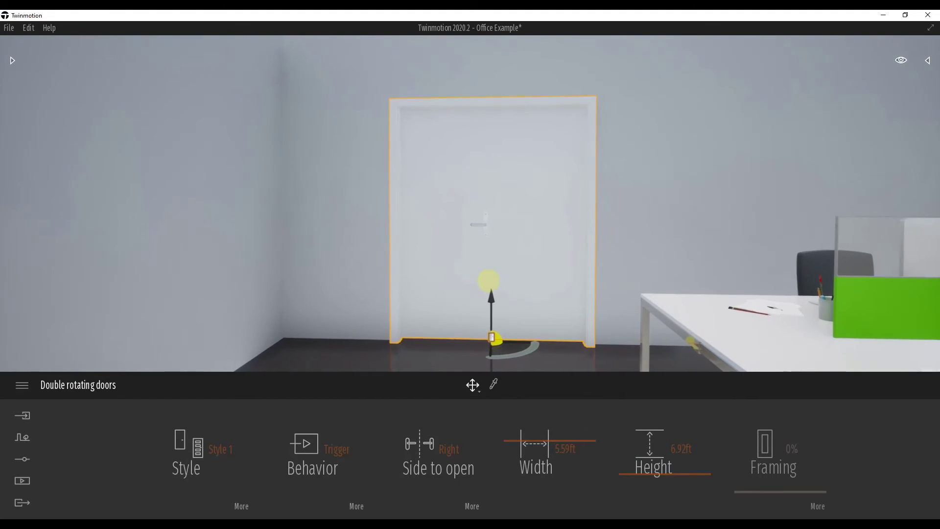
- Set the double rotating door's side to open to Both and walk up to it to test its opening
{"action": "scroll", "coordinate": [487, 282], "scroll_direction": "up", "scroll_amount": 5}
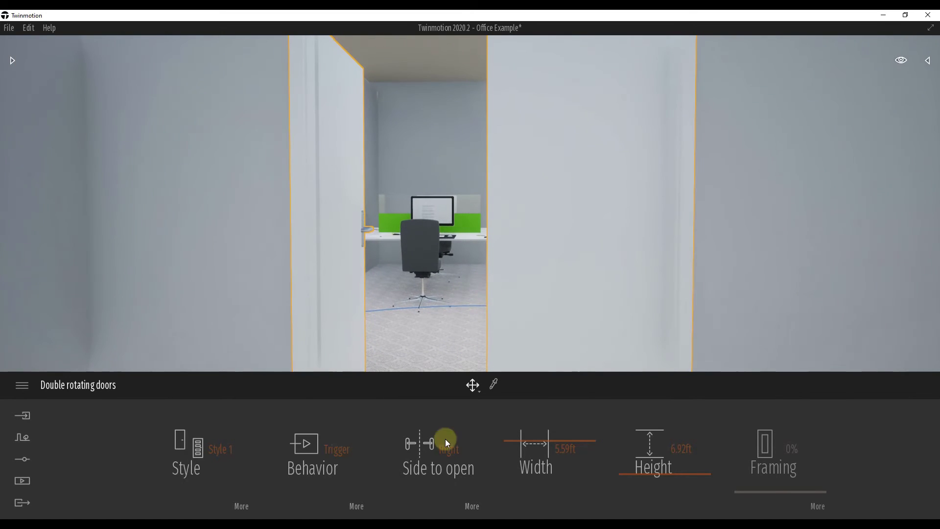
{"action": "left_click", "coordinate": [445, 450]}
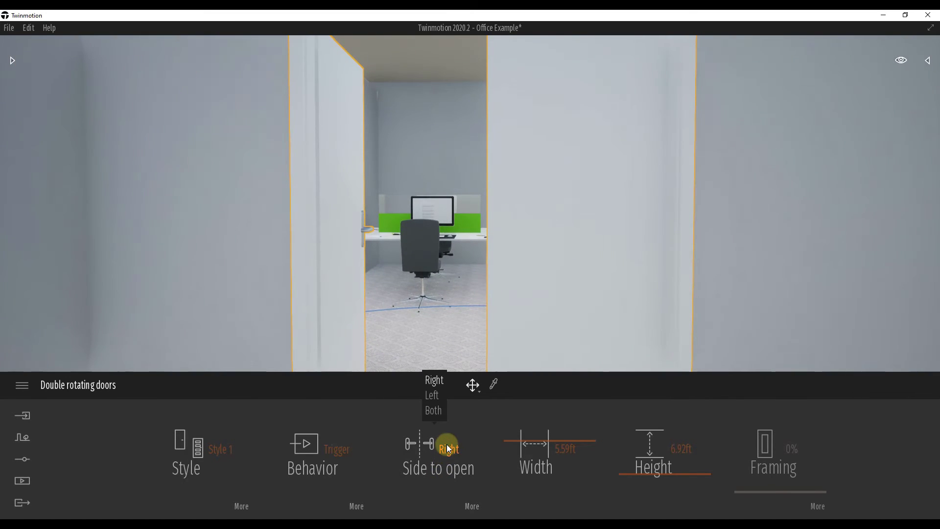
{"action": "left_click", "coordinate": [434, 414]}
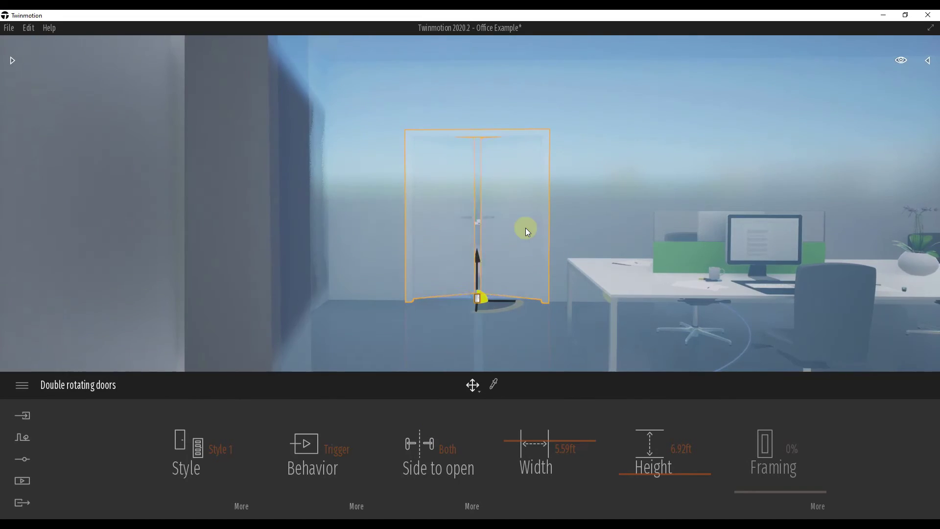
{"action": "key", "text": "Up"}
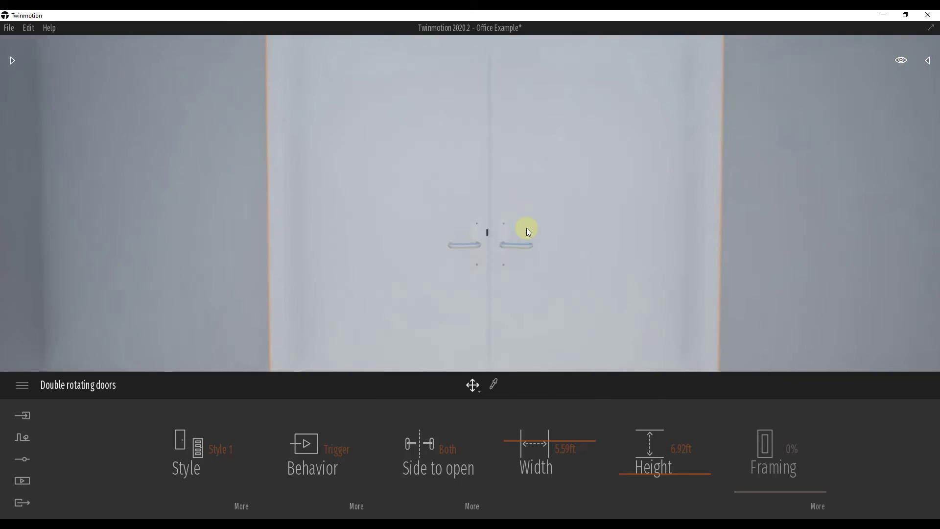
- Try Style 2 and Style 3 on the double rotating door, and delete the door from the opening
{"action": "left_click", "coordinate": [224, 440]}
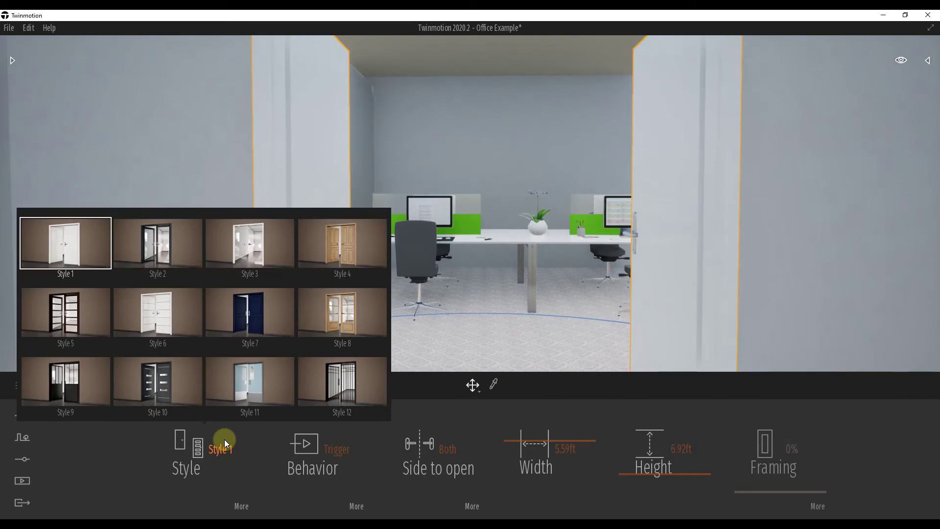
{"action": "left_click", "coordinate": [155, 248]}
{"action": "left_click", "coordinate": [268, 251]}
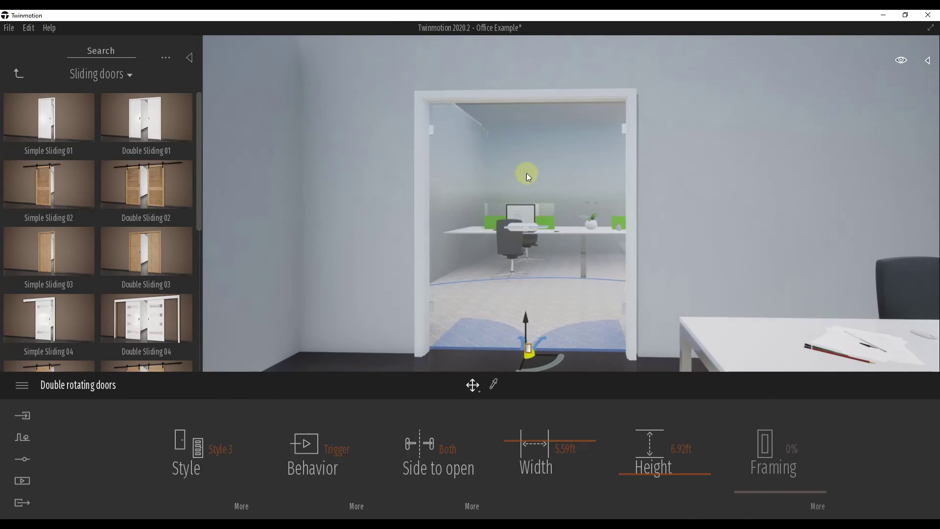
{"action": "key", "text": "Delete"}
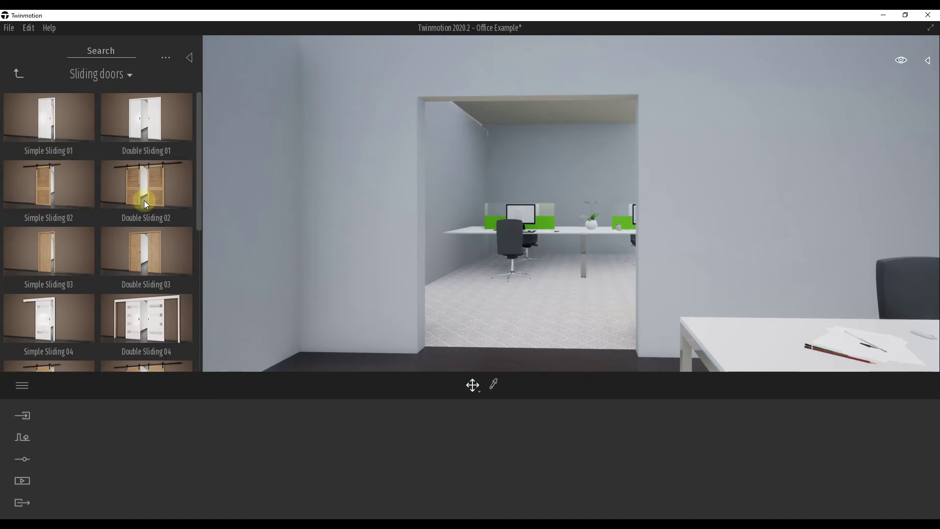
- Place the Double Sliding 02 door from the sliding doors library in the wide opening
{"action": "mouse_move", "coordinate": [138, 253]}
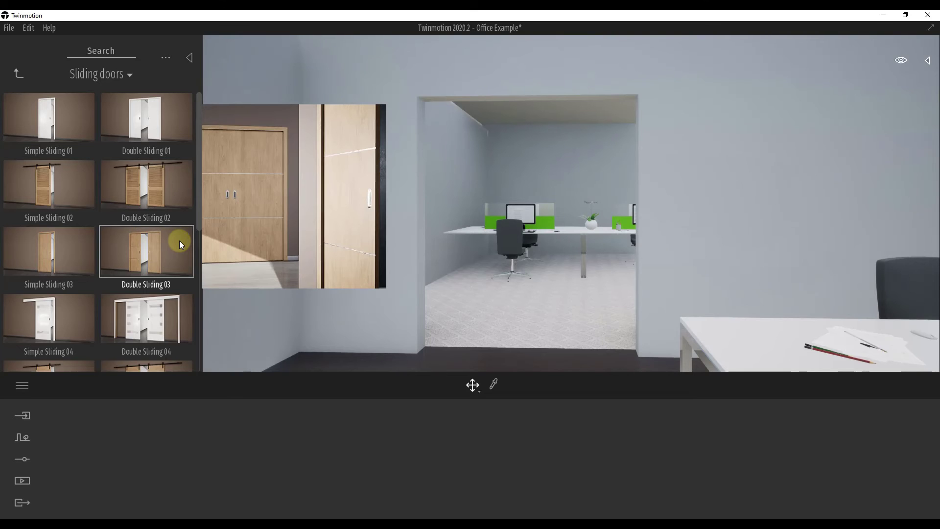
{"action": "mouse_move", "coordinate": [181, 225]}
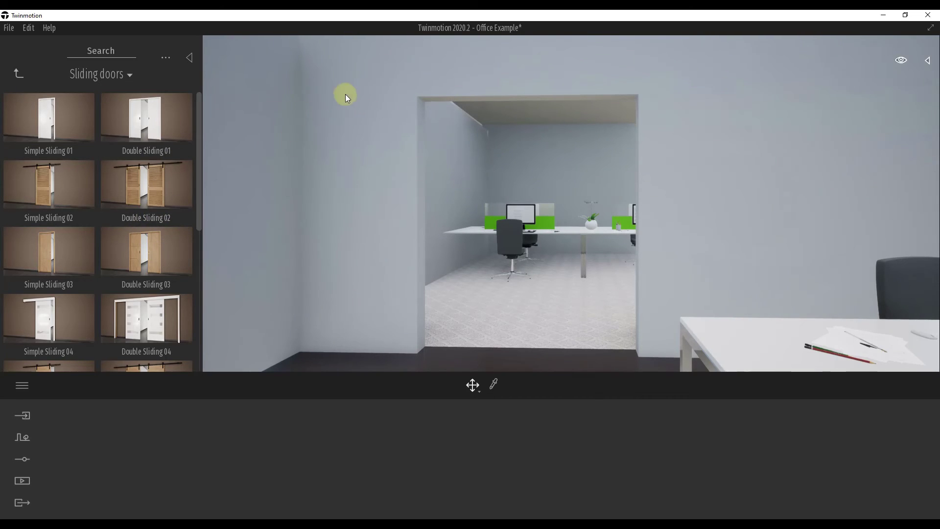
{"action": "left_click_drag", "start_coordinate": [148, 190], "coordinate": [525, 361]}
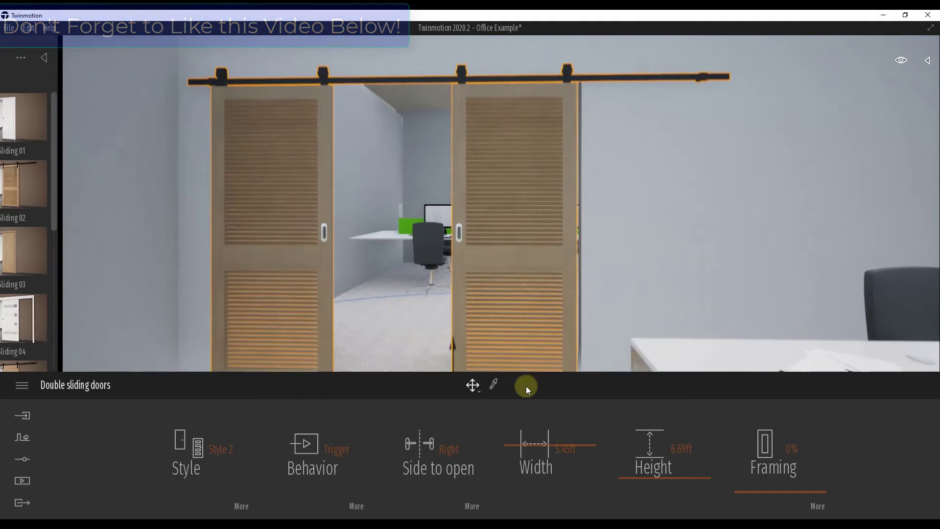
- Set the sliding door's height to 7.05 ft and width to 6.05 ft, and shift it slightly along the wall to cover the opening
{"action": "left_click_drag", "start_coordinate": [639, 476], "coordinate": [650, 472]}
{"action": "scroll", "coordinate": [483, 201], "scroll_direction": "down", "scroll_amount": 5}
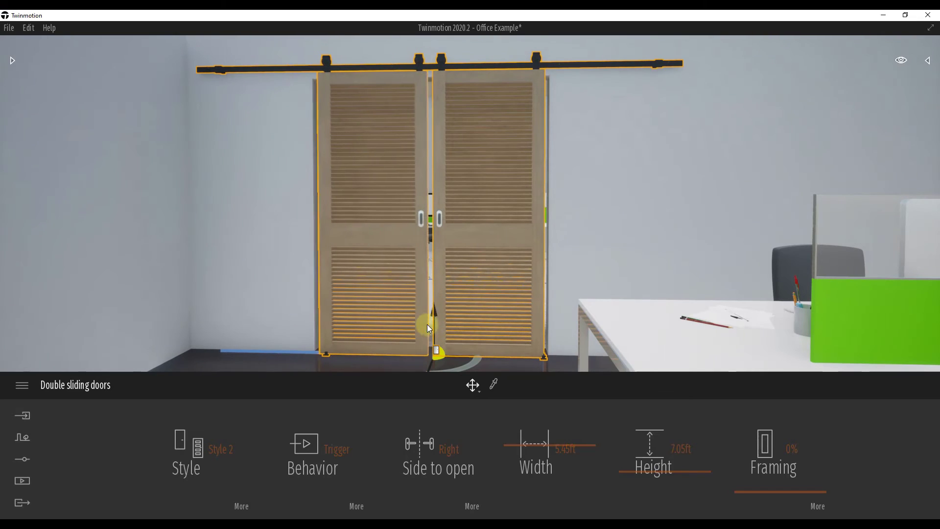
{"action": "left_click_drag", "start_coordinate": [533, 444], "coordinate": [531, 425]}
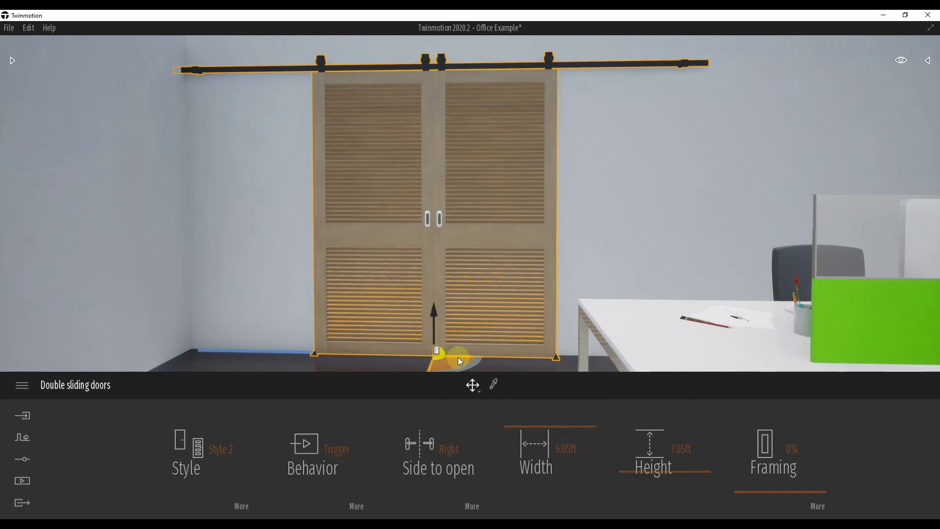
{"action": "left_click_drag", "start_coordinate": [457, 358], "coordinate": [453, 357]}
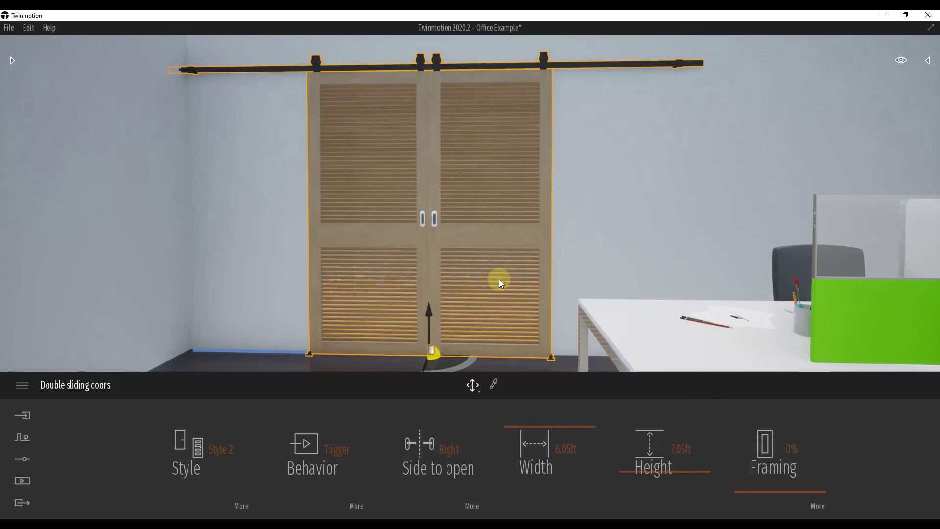
- Walk up to and past the double sliding door to test its opening, and review its style and behavior options
{"action": "key", "text": "w"}
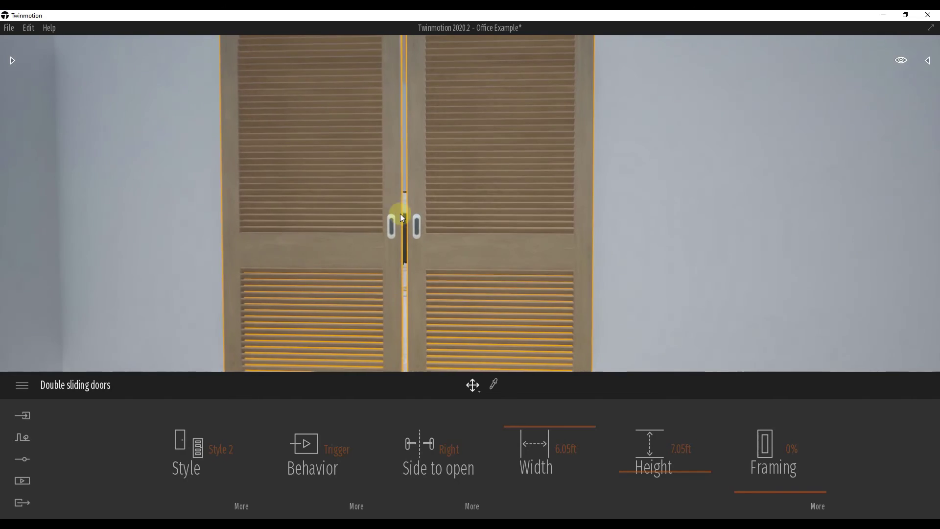
{"action": "key", "text": "a"}
{"action": "key", "text": "d"}
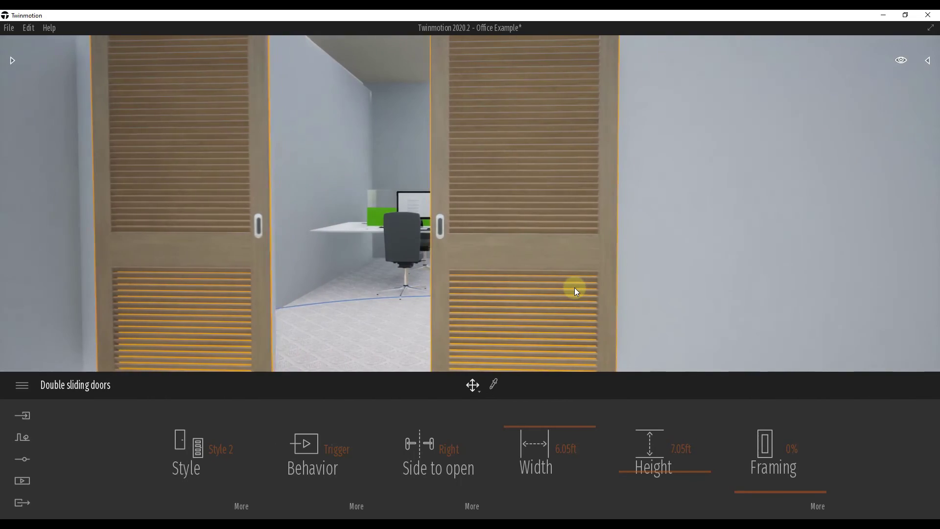
{"action": "key", "text": "a"}
{"action": "key", "text": "d"}
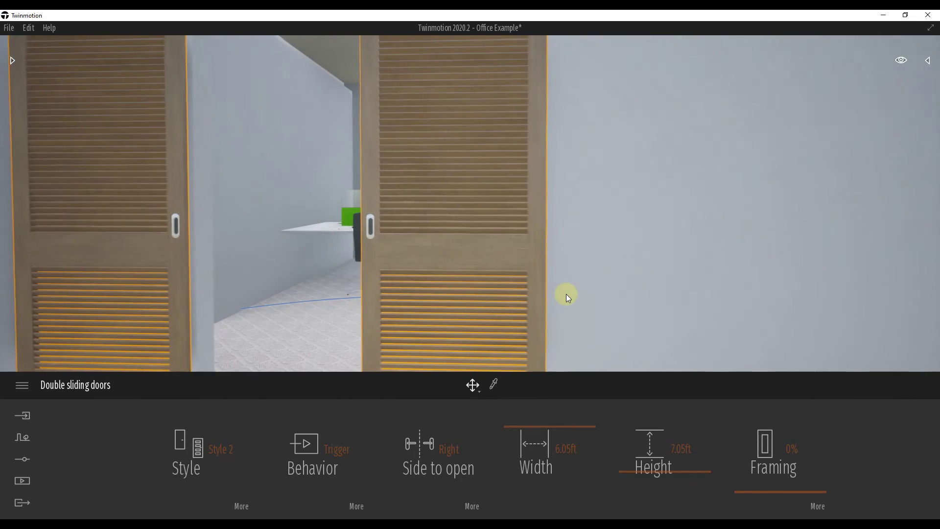
{"action": "key", "text": "a"}
{"action": "key", "text": "s"}
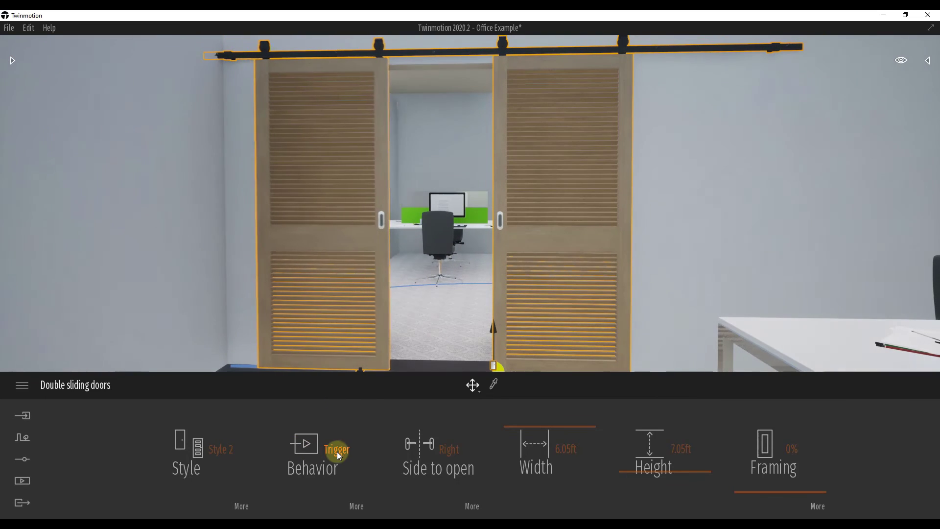
{"action": "left_click", "coordinate": [339, 451]}
{"action": "left_click", "coordinate": [215, 451]}
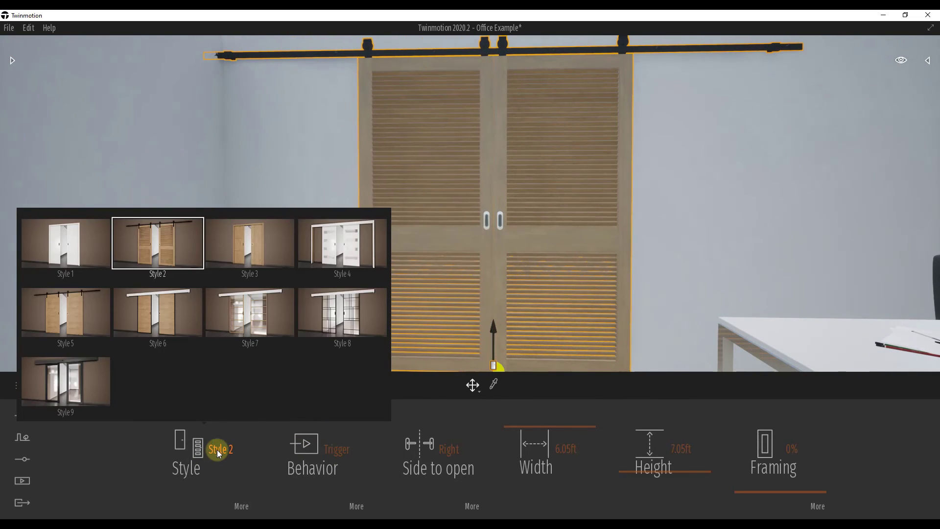
{"action": "left_click", "coordinate": [329, 449]}
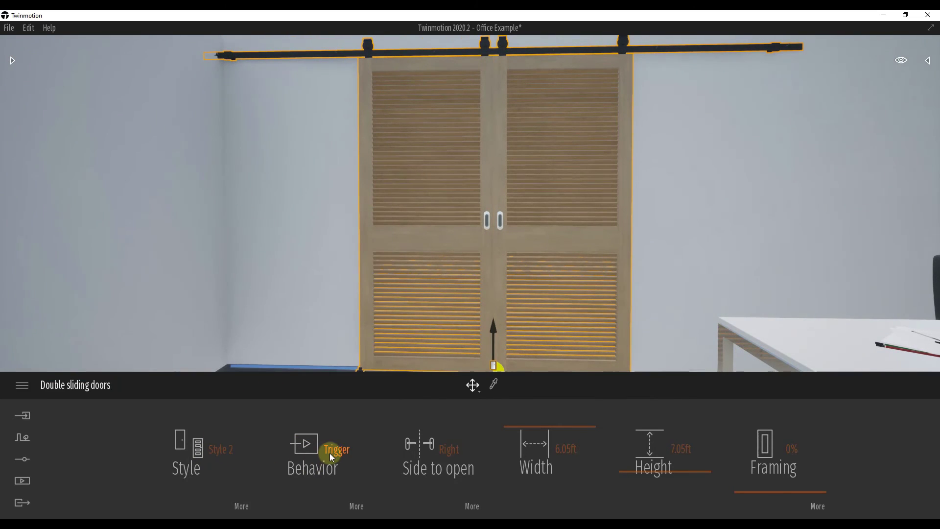
{"action": "left_click", "coordinate": [330, 451]}
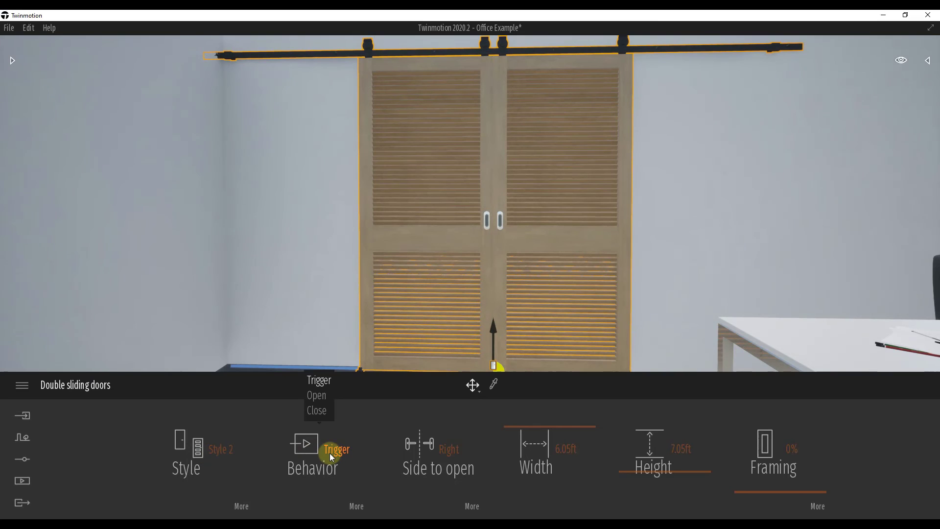
- Set the double sliding door's side to open to Both and walk up to it to test its opening
{"action": "left_click", "coordinate": [442, 469]}
{"action": "left_click", "coordinate": [442, 408]}
{"action": "scroll", "coordinate": [572, 249], "scroll_direction": "up", "scroll_amount": 5}
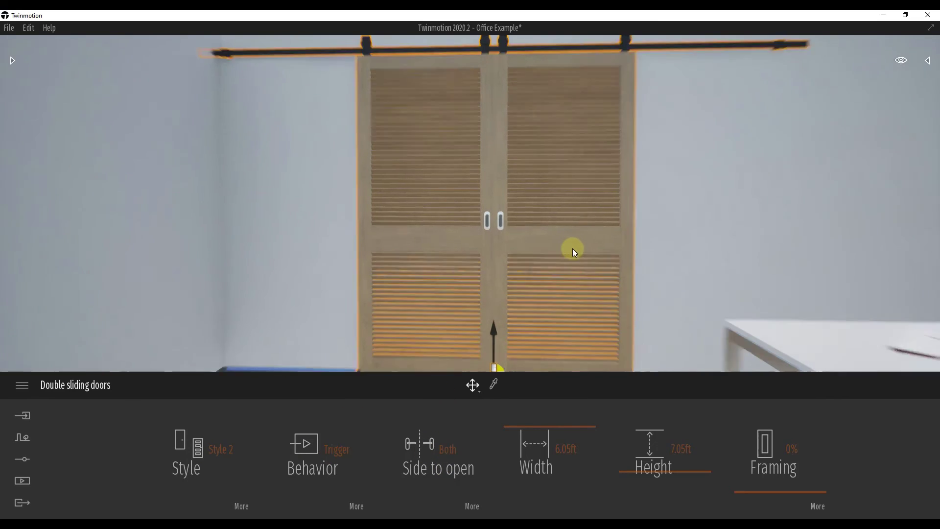
{"action": "scroll", "coordinate": [591, 253], "scroll_direction": "down", "scroll_amount": 5}
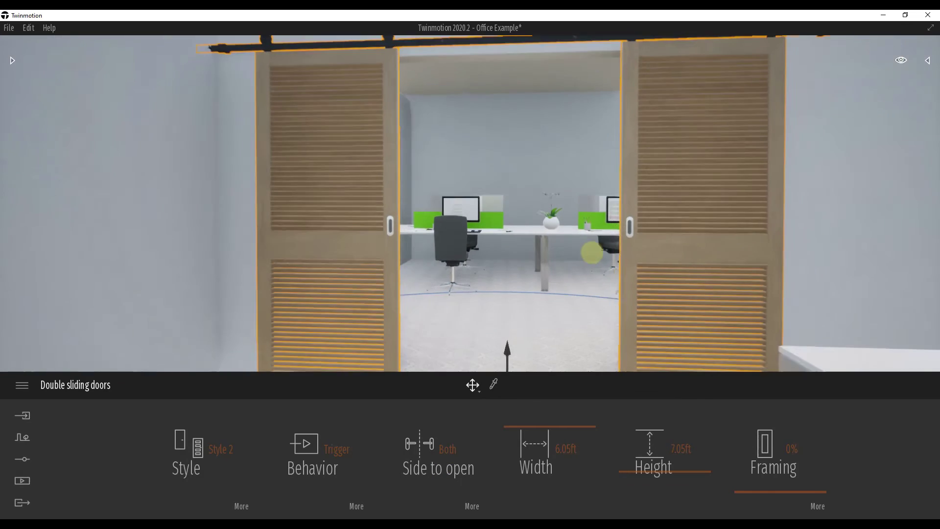
- Try Style 7 on the double sliding door and change its style to Style 8
{"action": "left_click", "coordinate": [214, 446]}
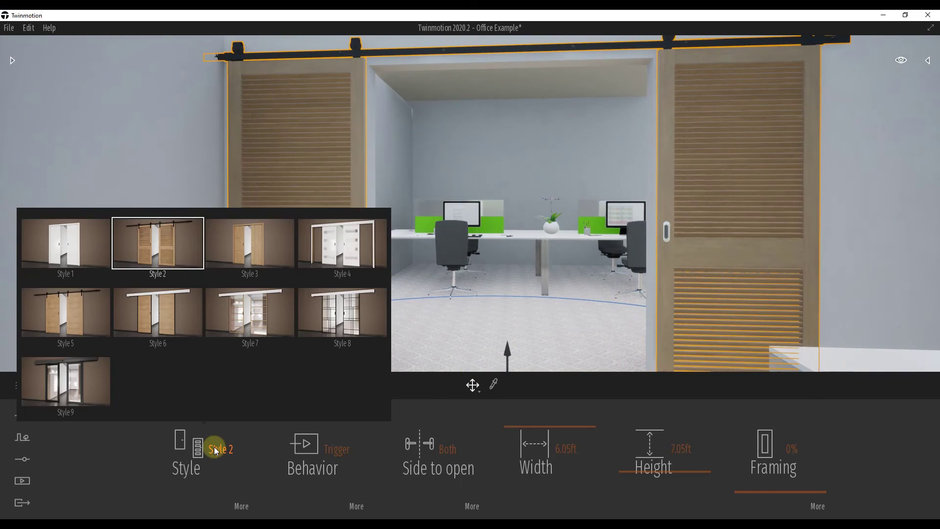
{"action": "left_click", "coordinate": [262, 316]}
{"action": "left_click", "coordinate": [353, 319]}
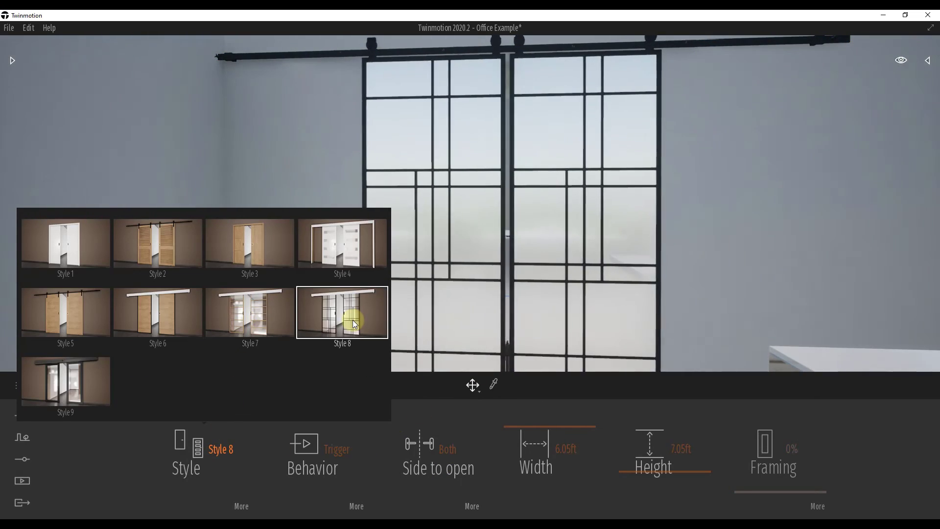